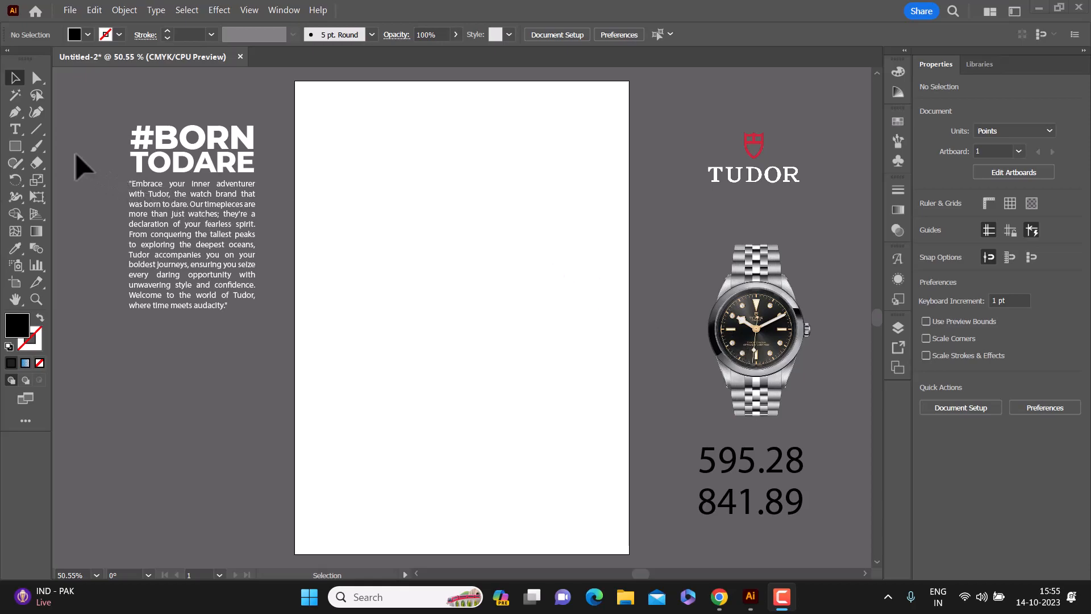
Step: Draw a black rectangle about 122 by 165 pt on the upper part of the artboard
click(15, 149)
click(67, 148)
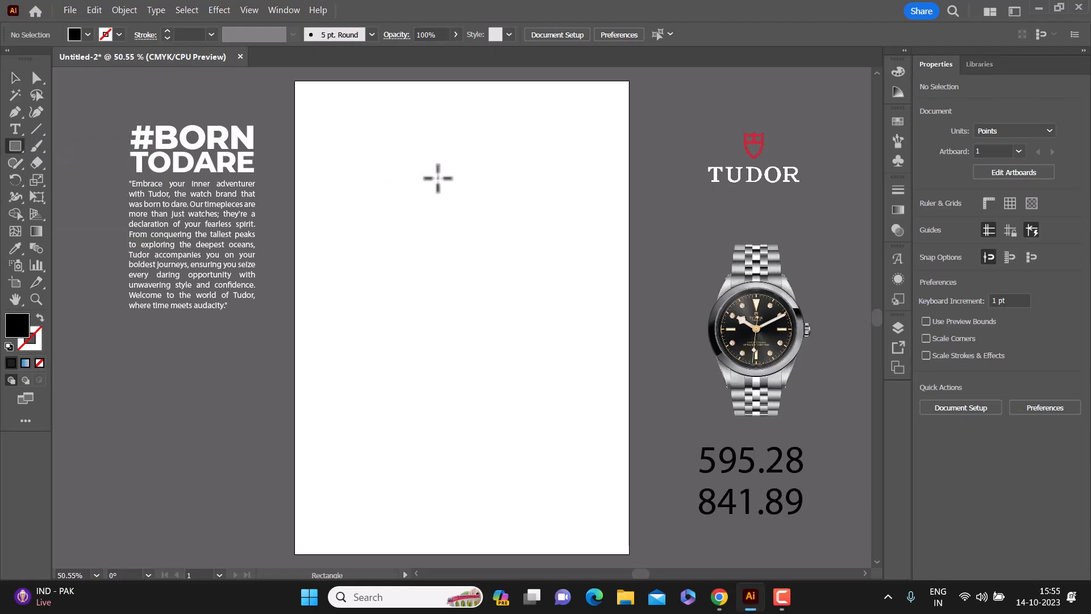
drag(396, 176, 464, 269)
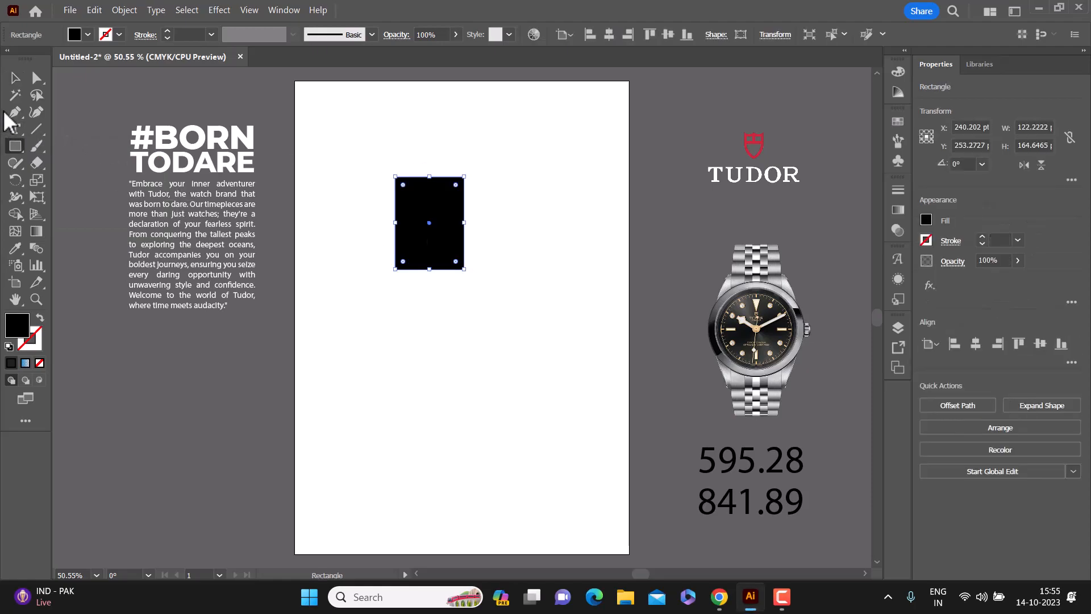
click(15, 78)
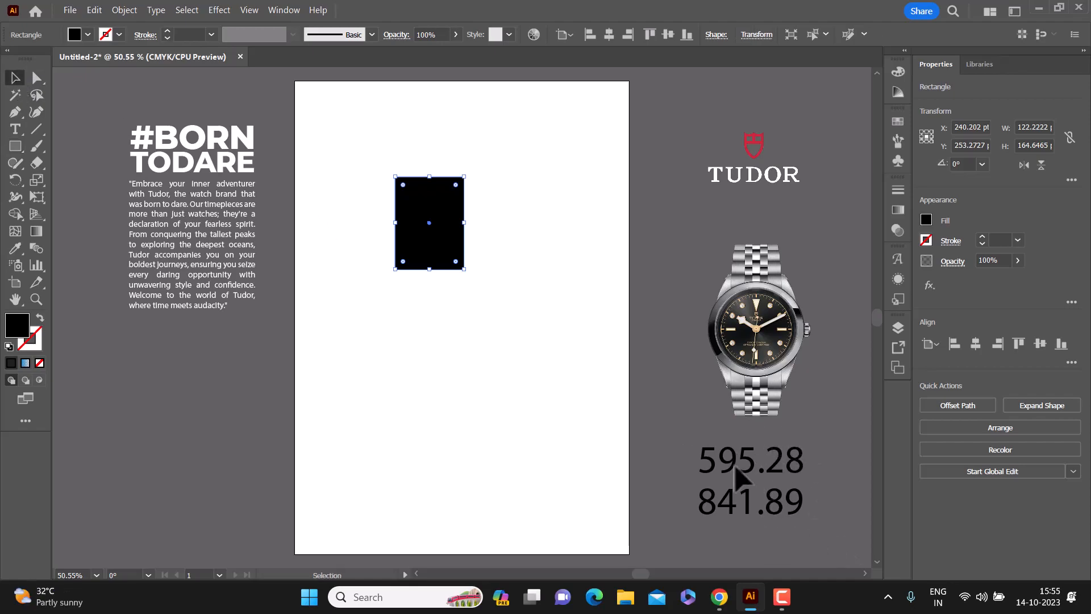
Step: Set the black rectangle's width to 595.28 pt and its height to 841.89 pt
click(1047, 122)
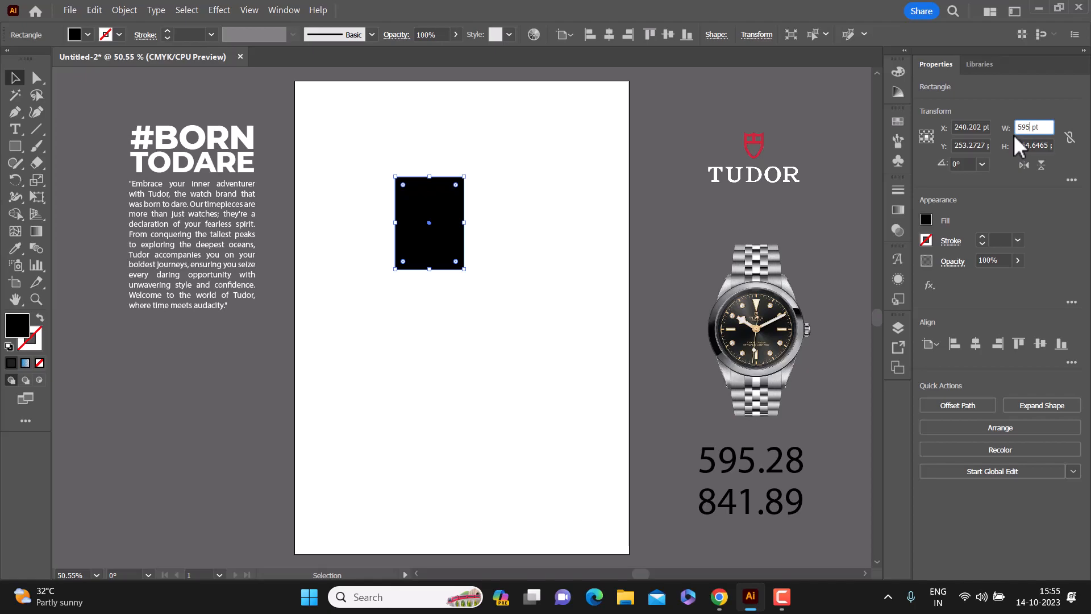
key(Return)
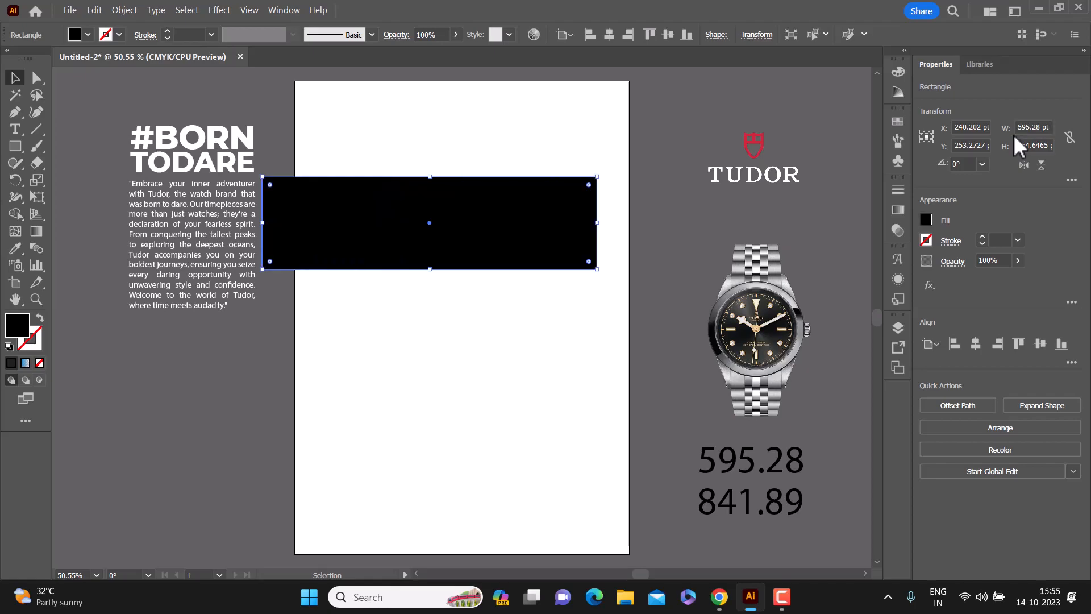
click(1034, 145)
double_click(1034, 145)
text(841.8)
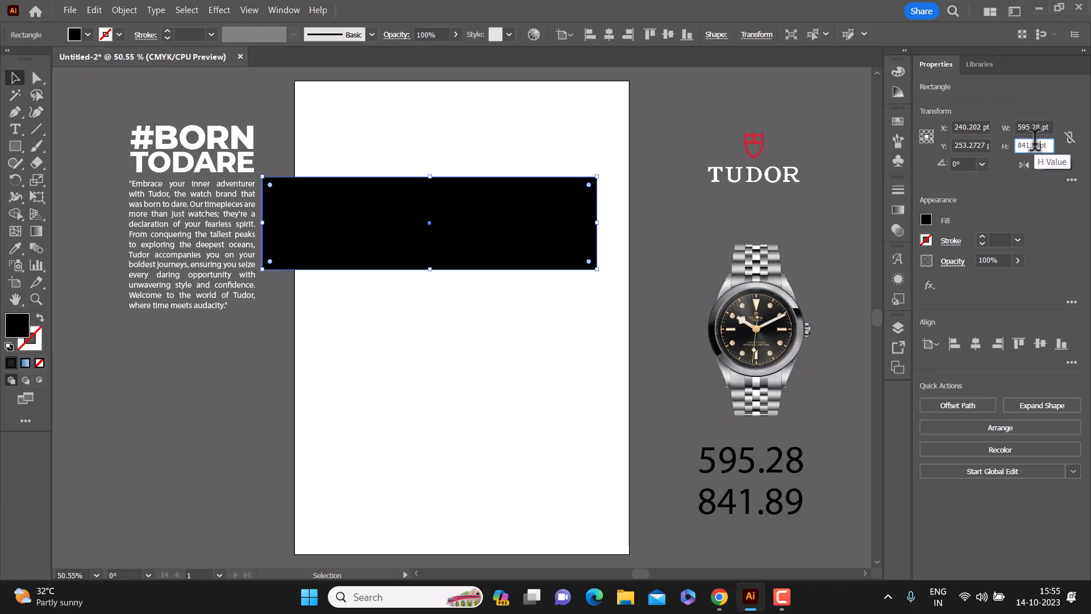
text(9)
key(Return)
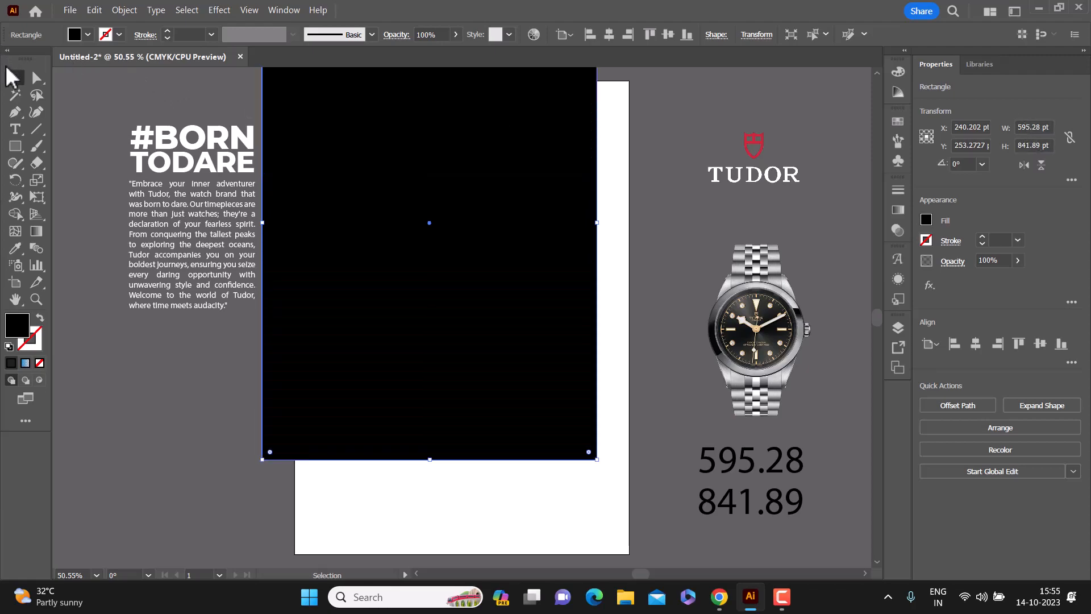
Step: Center the black rectangle horizontally and vertically on the artboard
click(110, 92)
click(432, 173)
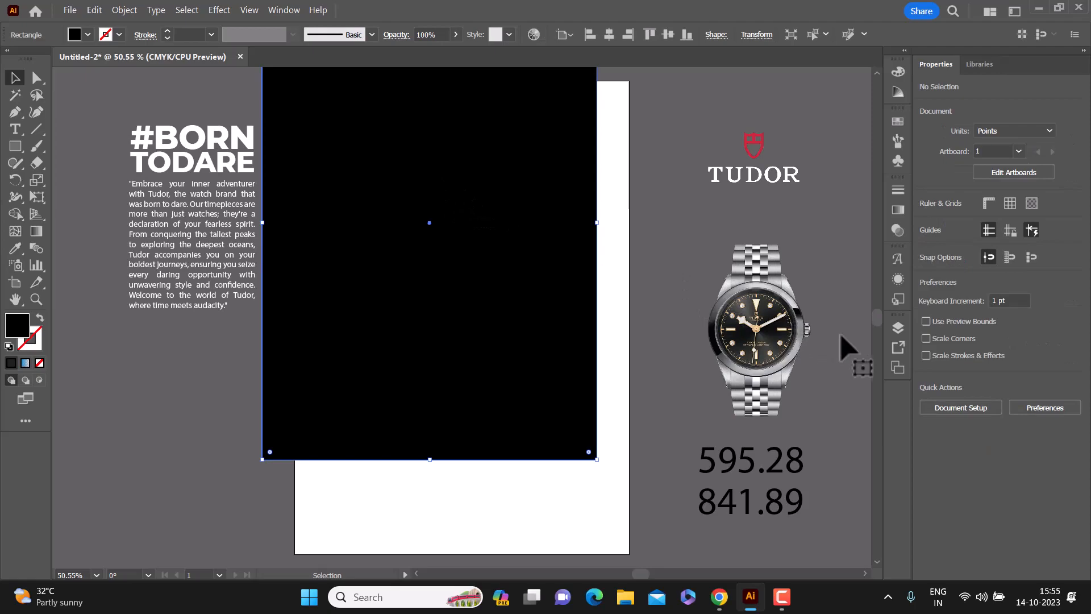
click(978, 345)
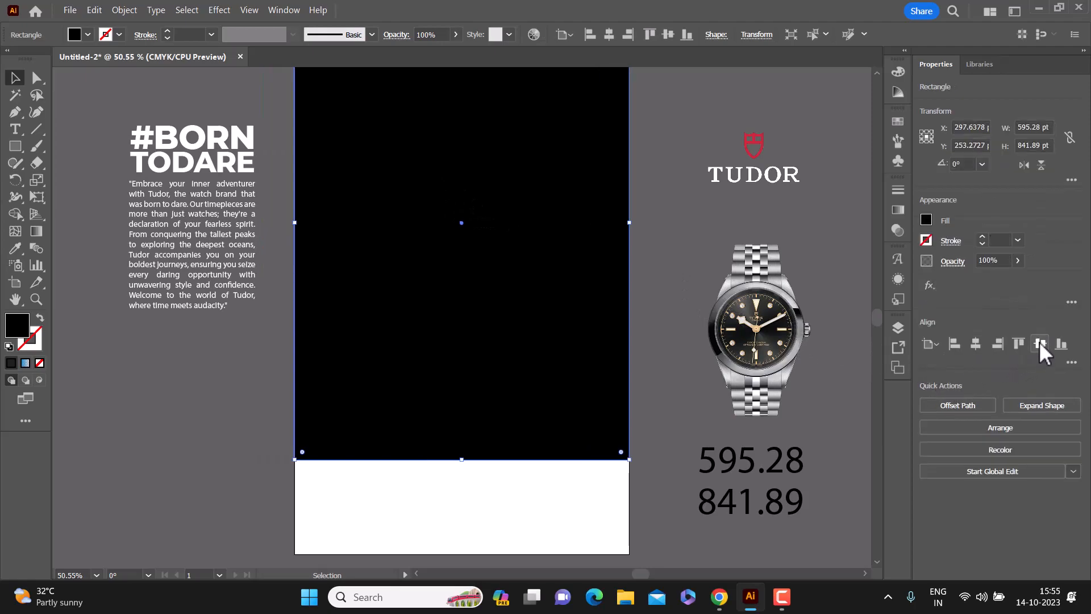
click(1039, 343)
click(653, 199)
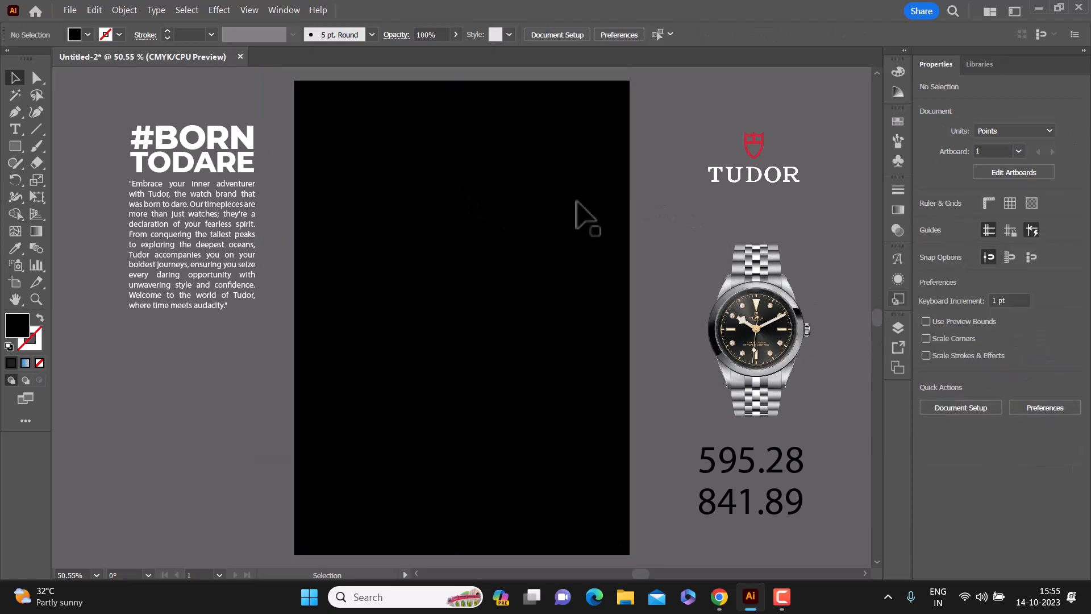
Step: Draw a circle about 442 pt in diameter over the black background and fill it with white
click(18, 148)
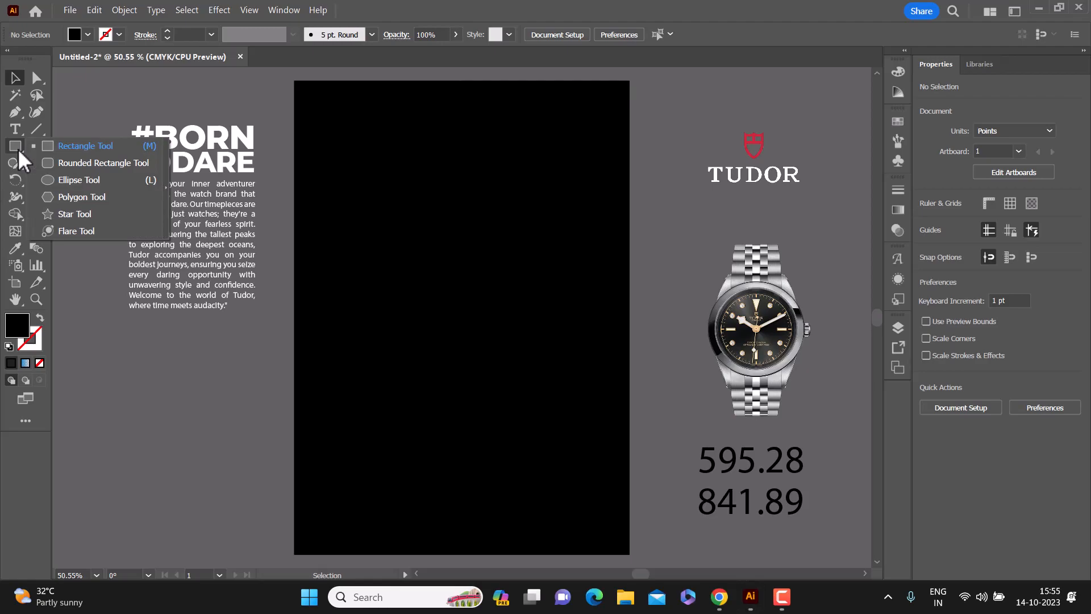
click(98, 181)
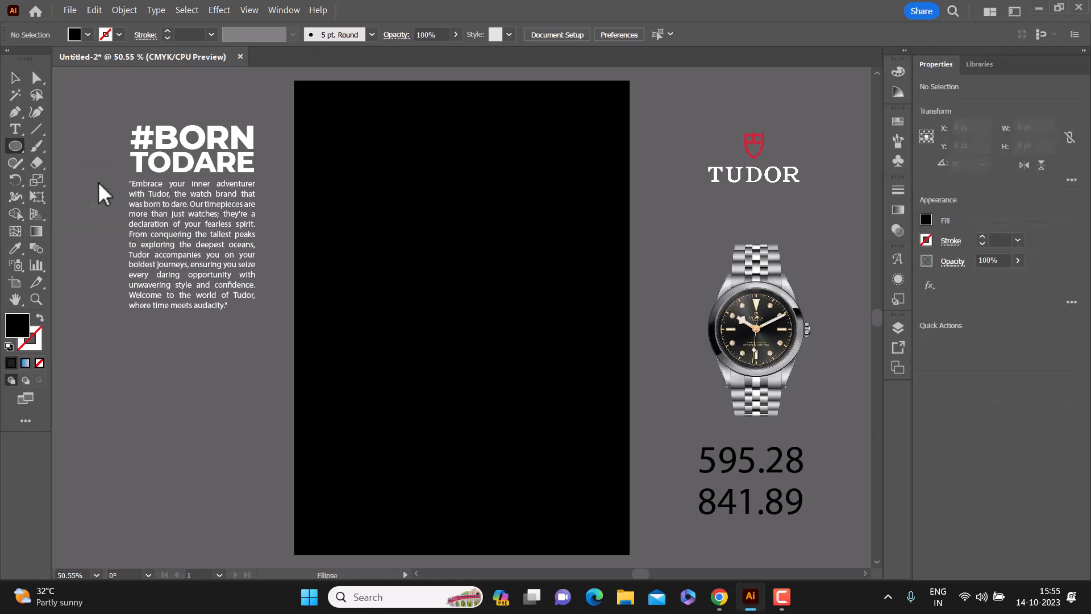
drag(347, 198, 530, 447)
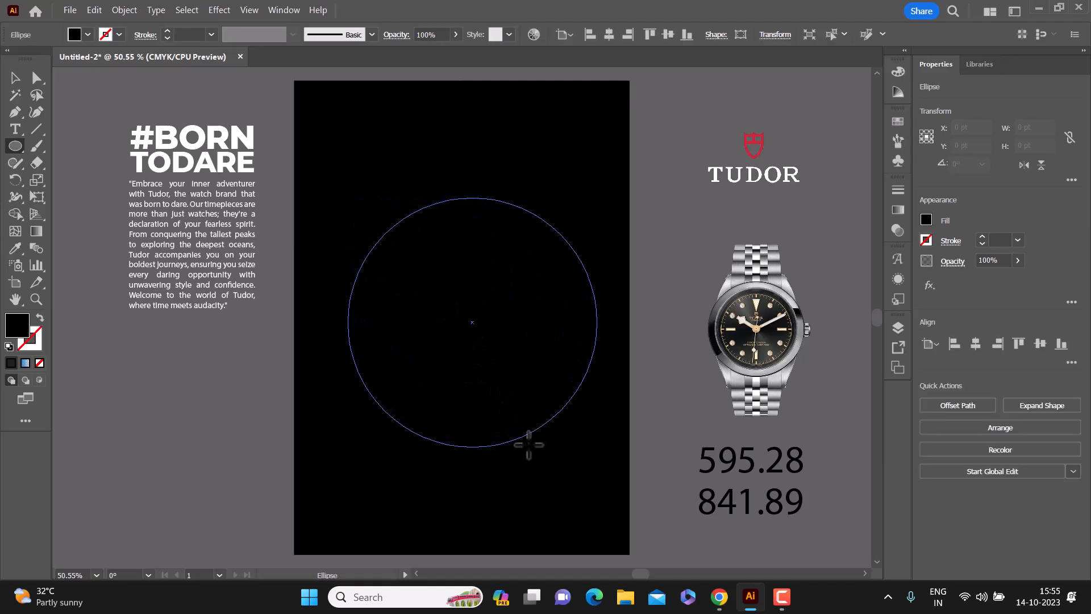
click(925, 219)
click(789, 343)
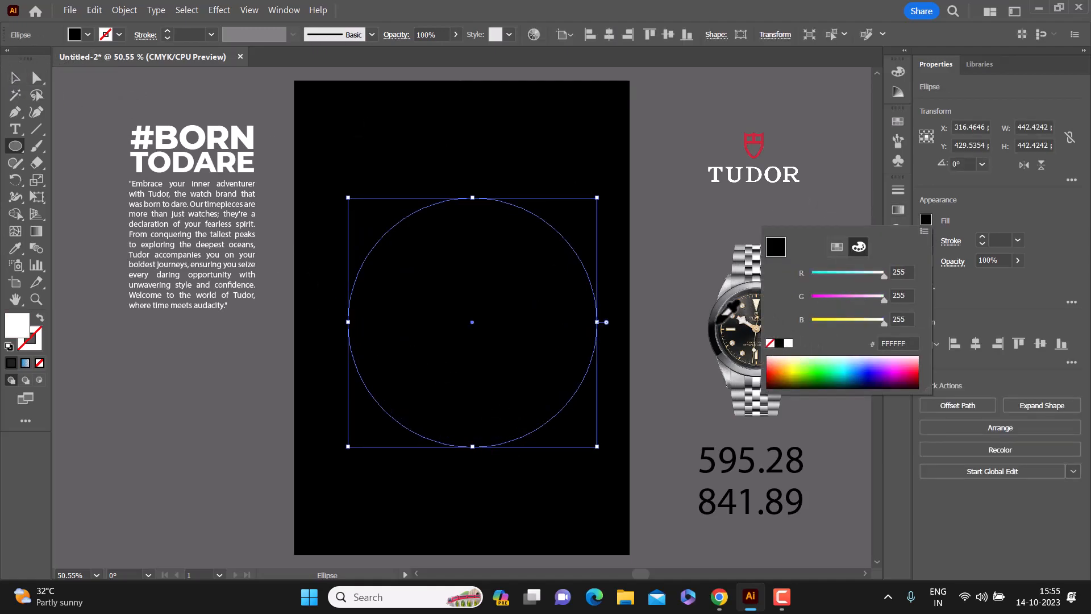
click(14, 77)
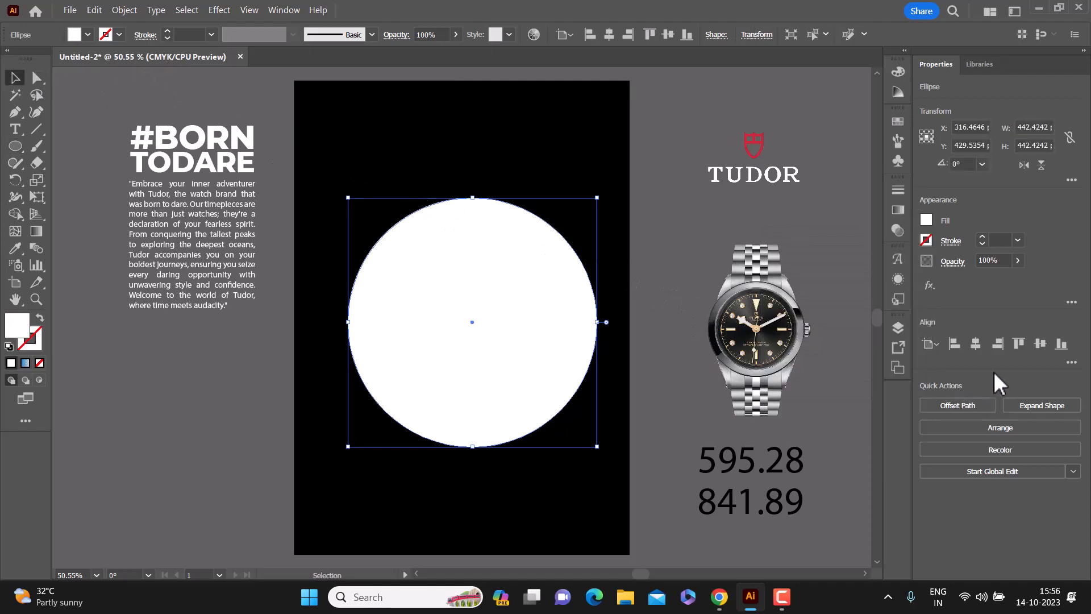
Step: Center the white circle horizontally and vertically on the artboard
click(976, 344)
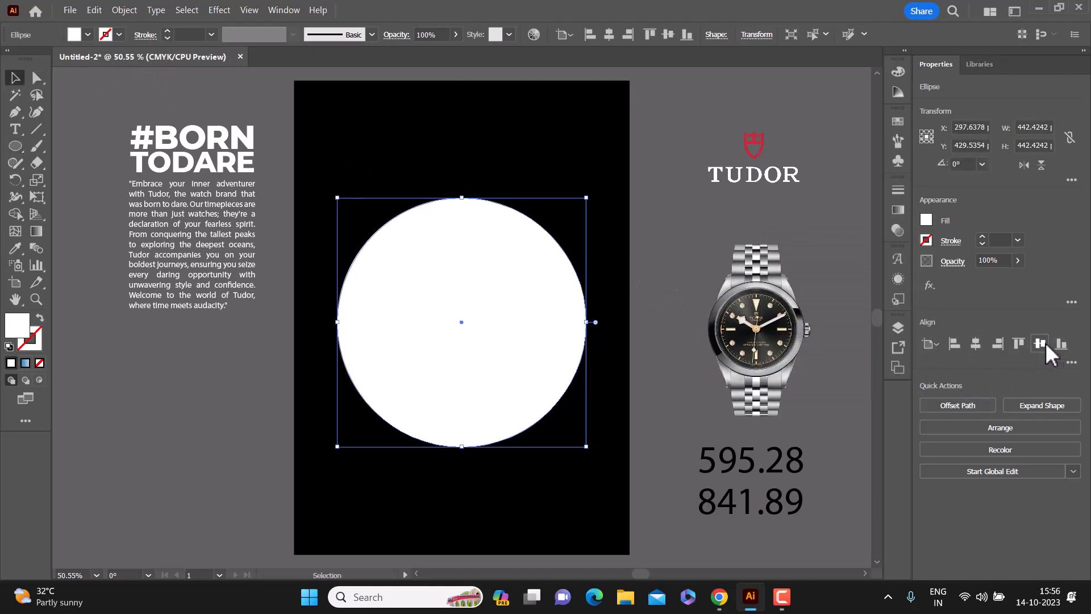
click(1040, 343)
click(835, 249)
click(548, 278)
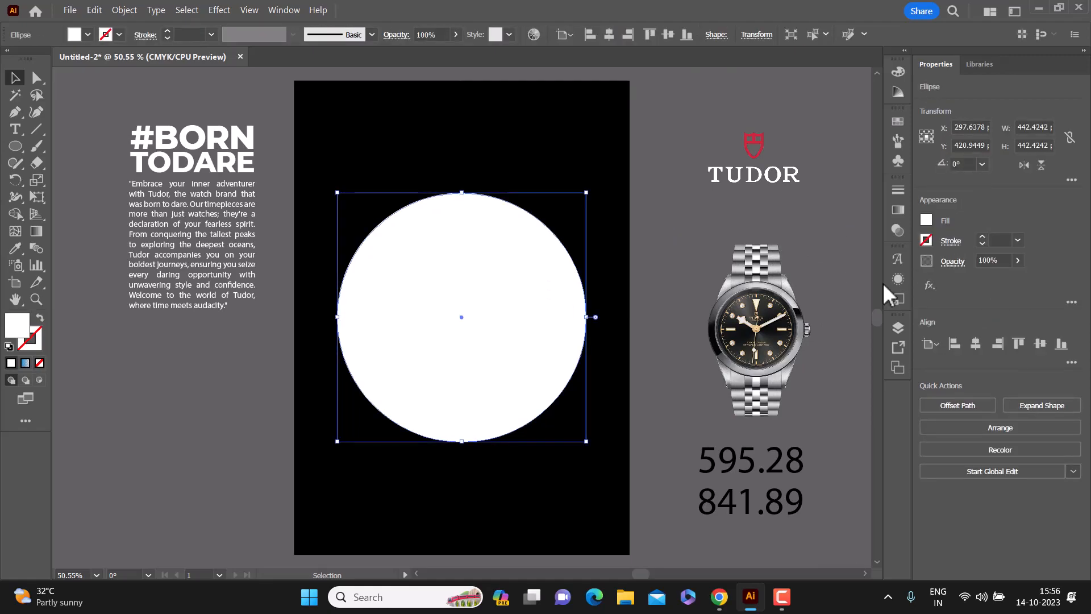
Step: Fill the circle with the blue-to-transparent gradient swatch
click(901, 279)
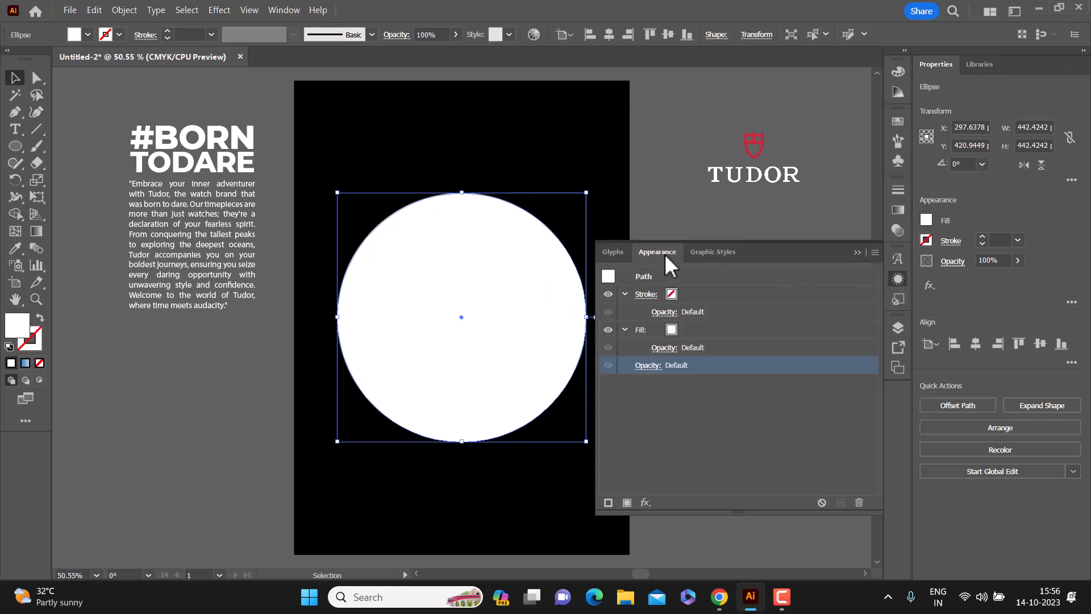
click(670, 336)
click(670, 335)
click(558, 384)
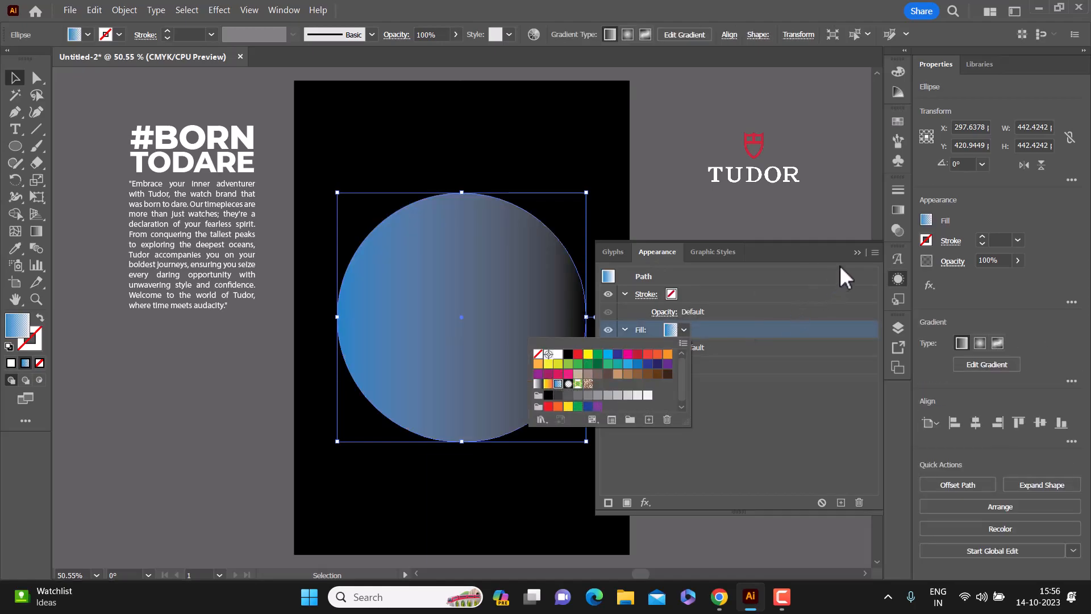
click(858, 254)
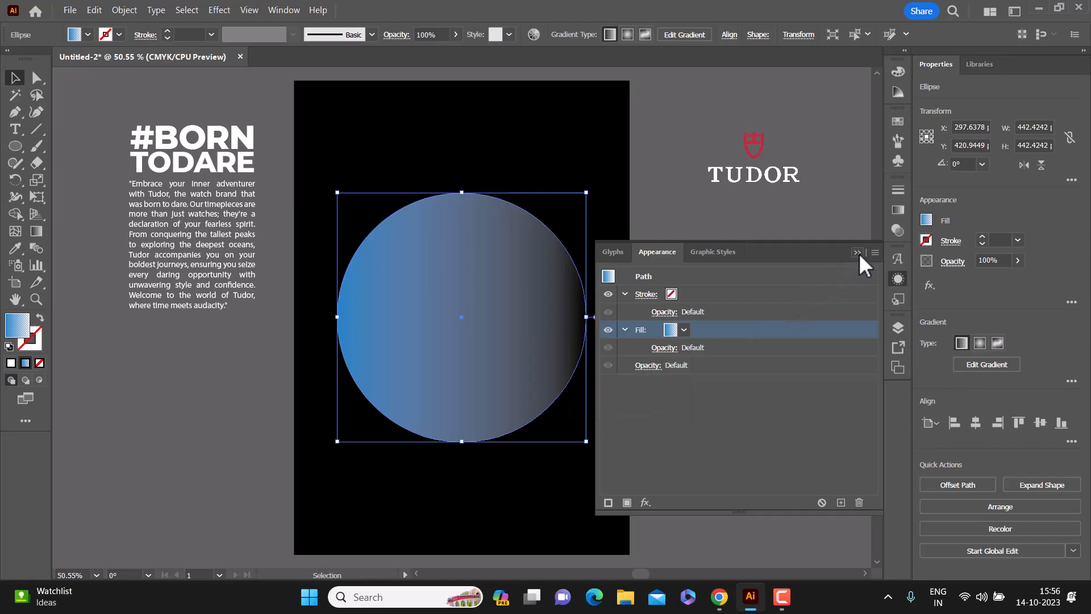
Step: Change both color stops of the circle's gradient to white
click(898, 211)
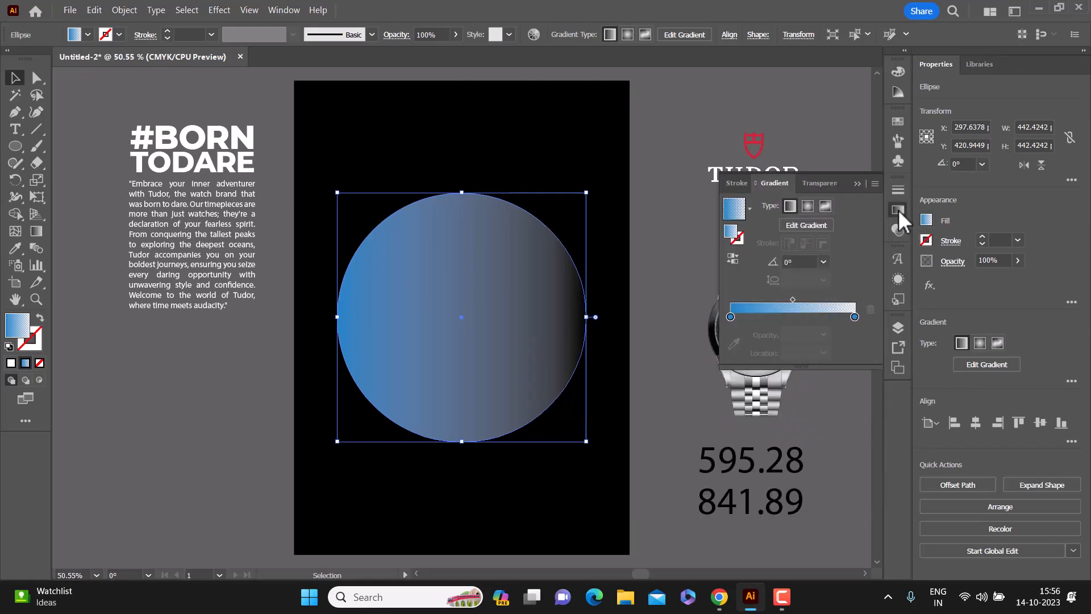
double_click(731, 316)
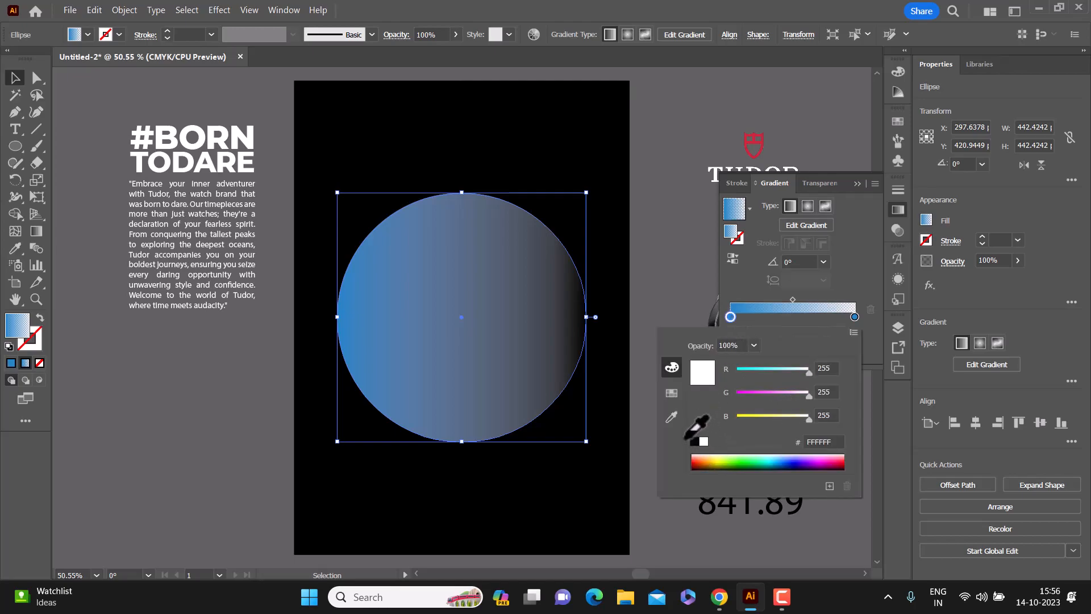
click(703, 441)
double_click(855, 316)
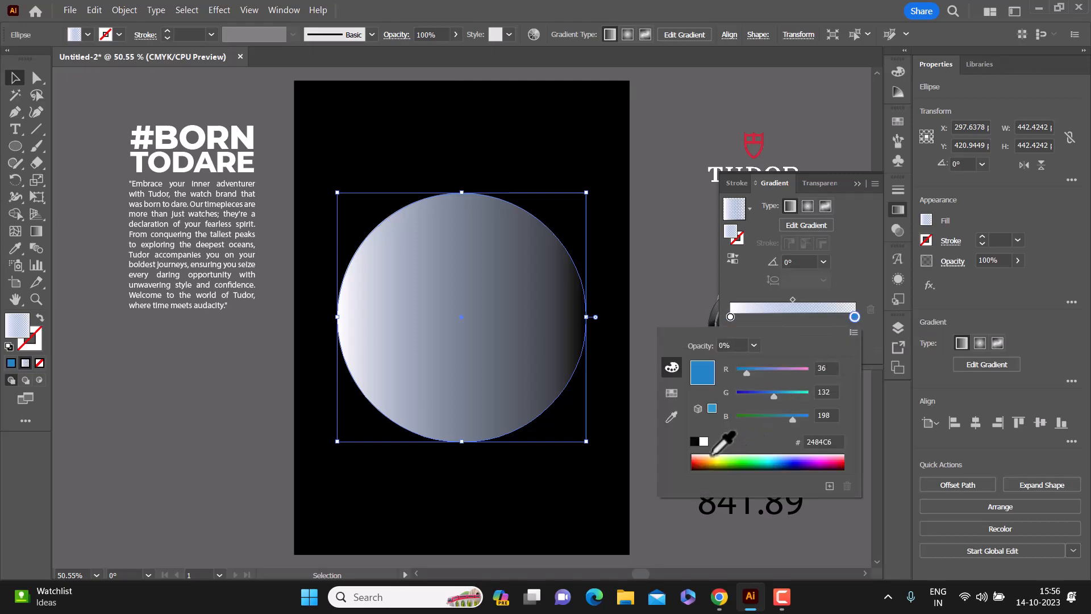
click(704, 441)
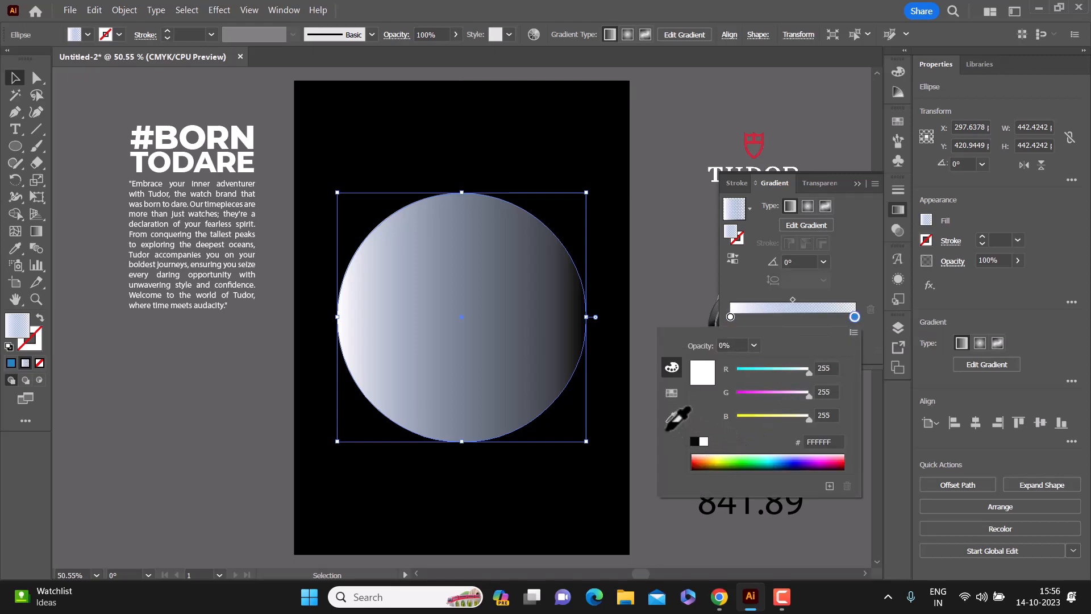
Step: Switch the circle's gradient type to radial
click(808, 211)
click(809, 206)
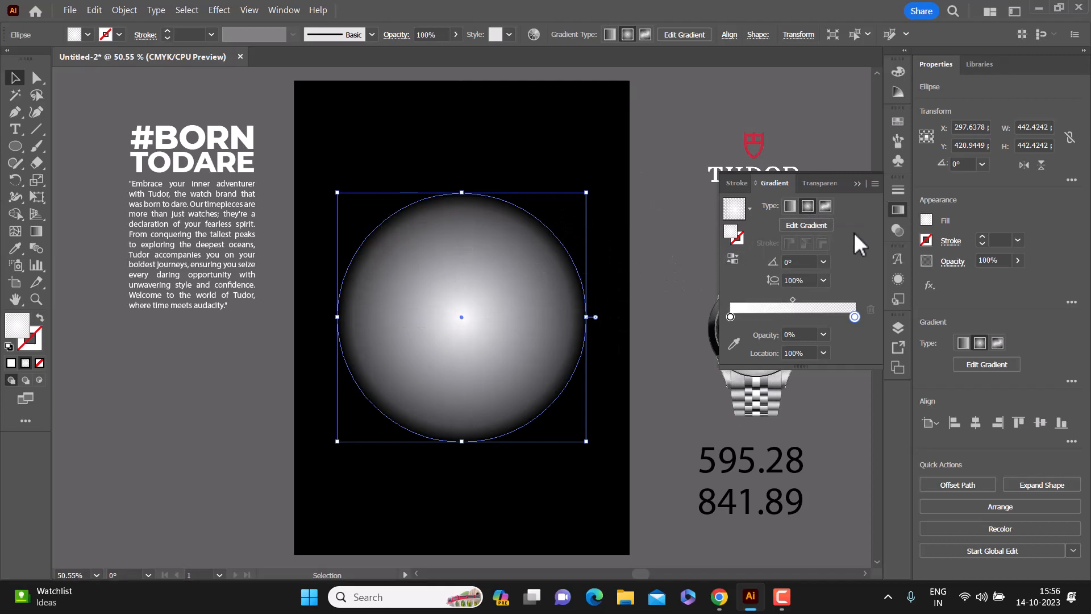
click(857, 183)
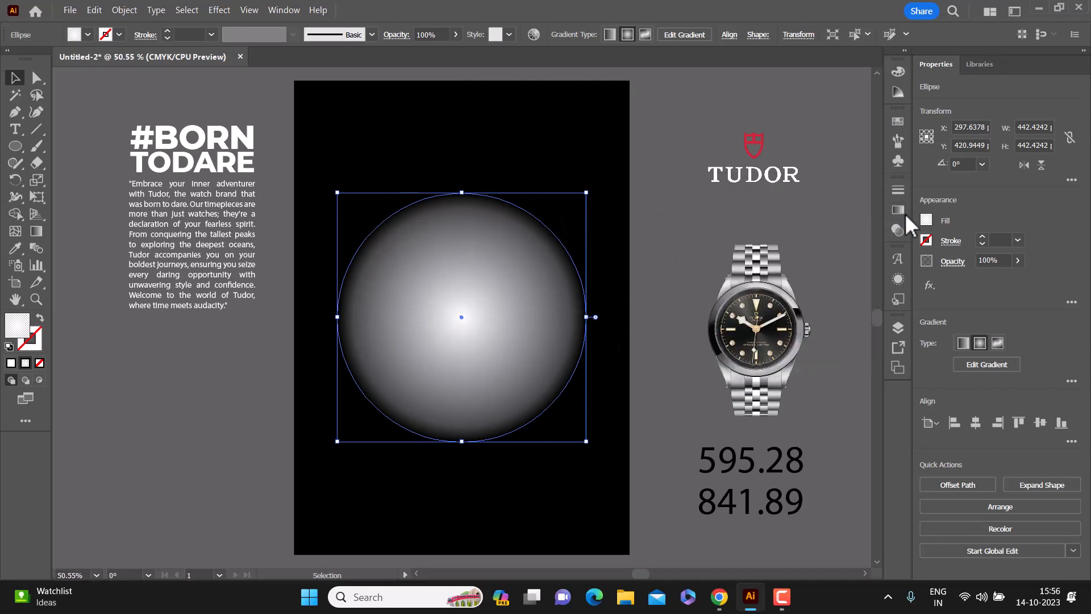
Step: Lower the glowing circle's opacity to 49%
click(1017, 260)
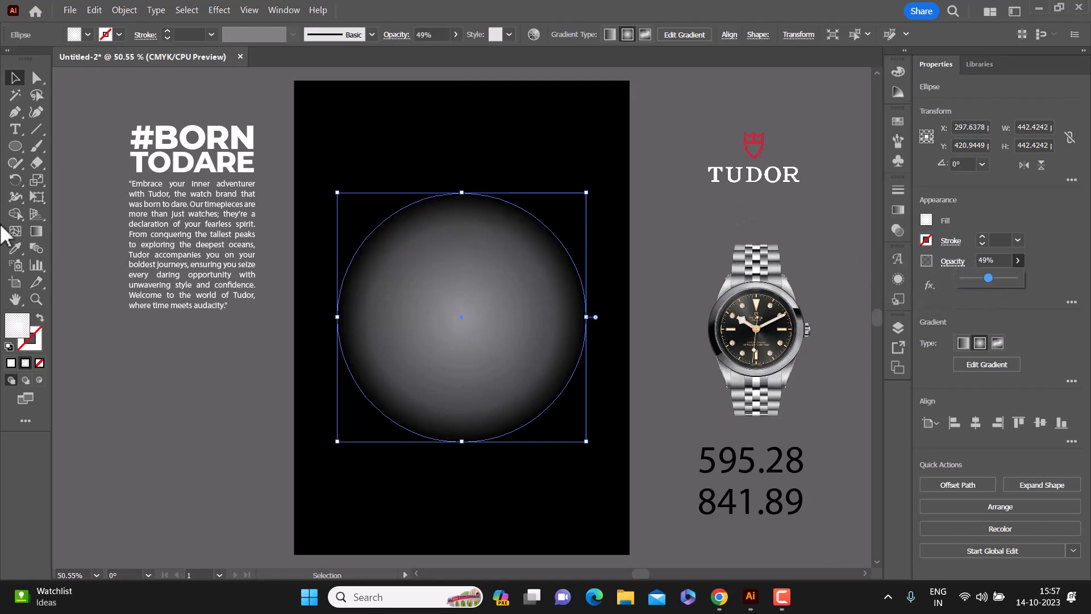
key(ctrl+t)
click(657, 88)
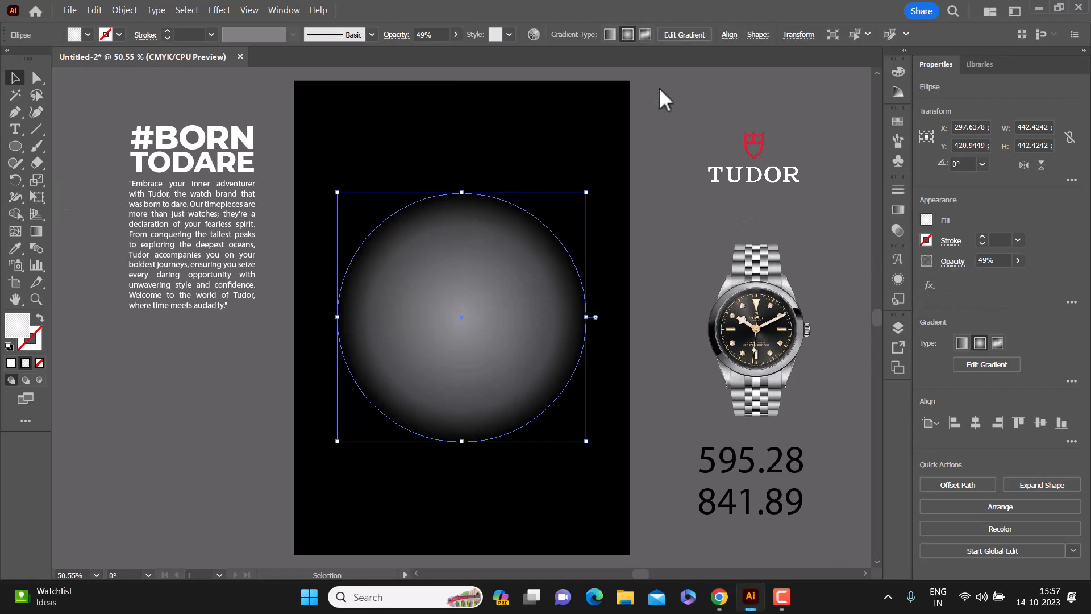
Step: Enlarge the glowing circle proportionally to about 510 pt in diameter and center it vertically on the artboard
drag(461, 193, 461, 155)
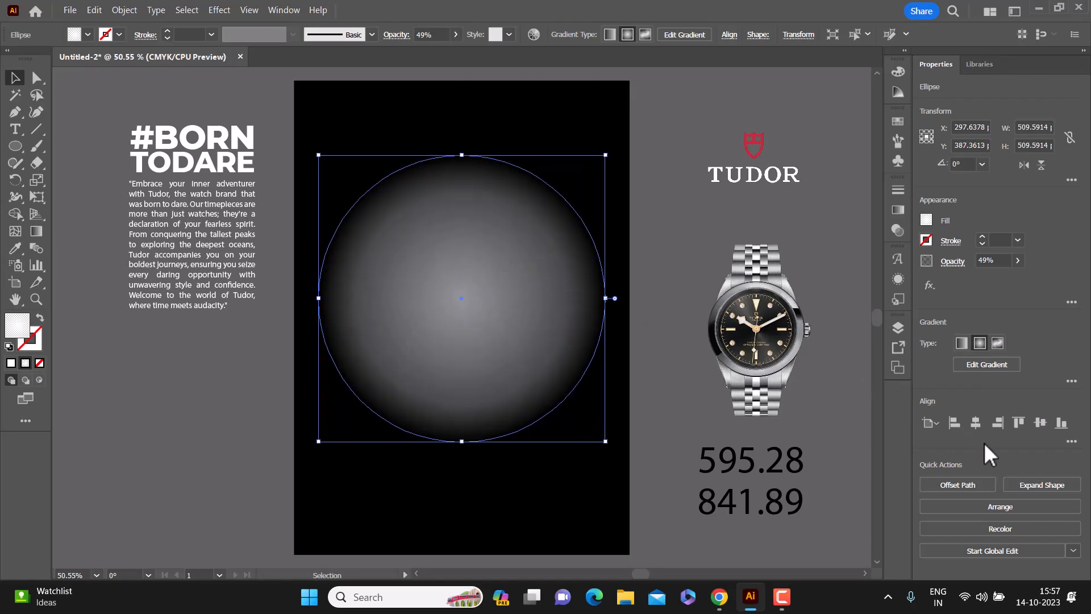
click(1039, 423)
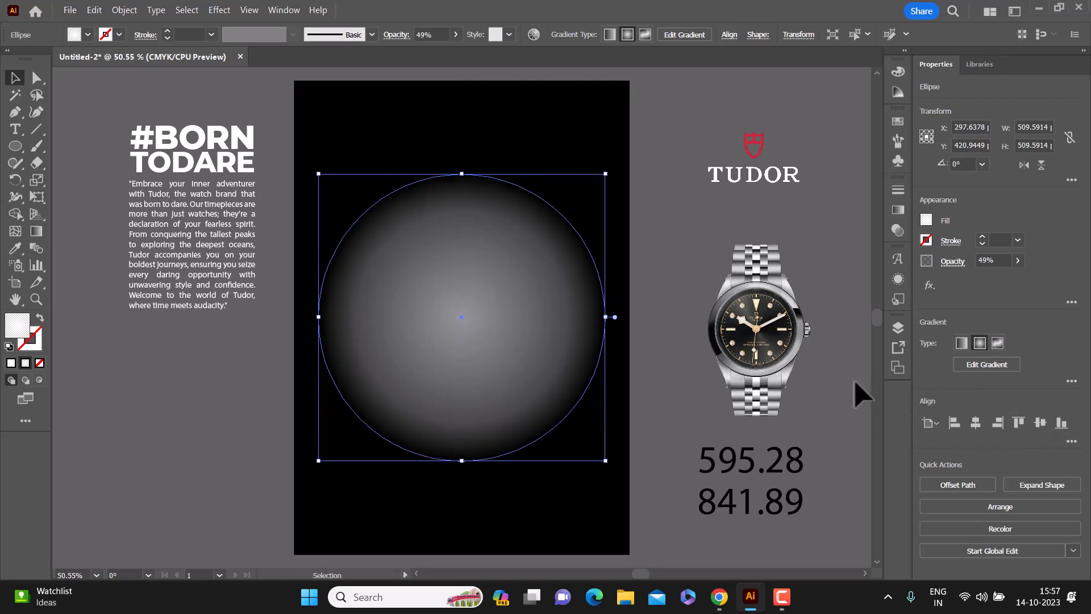
click(841, 377)
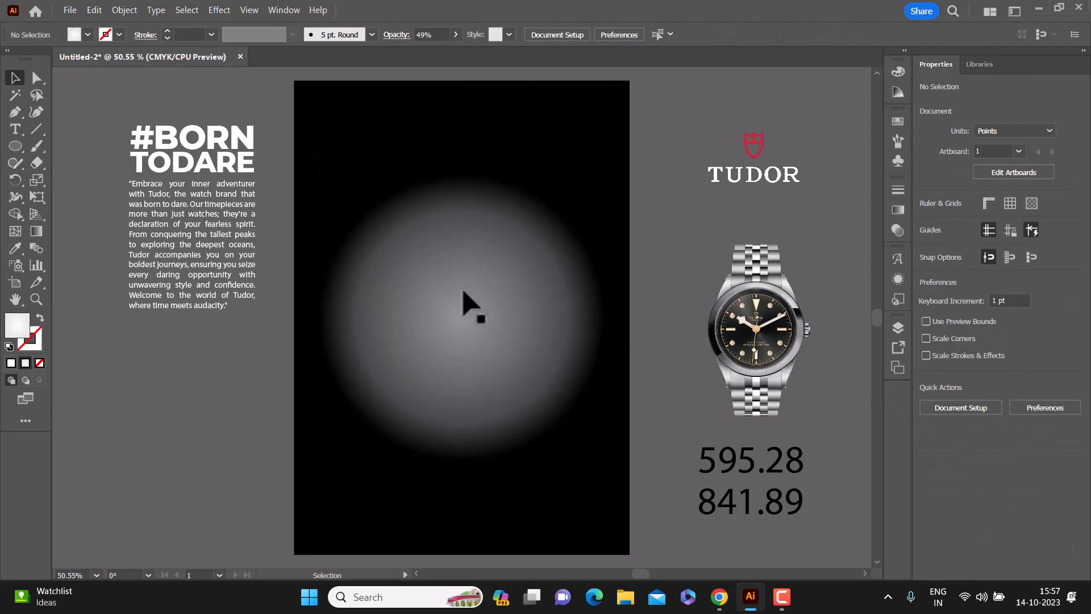
Step: Reduce the gradient circle's opacity to 30% and deselect it
click(584, 305)
click(1017, 260)
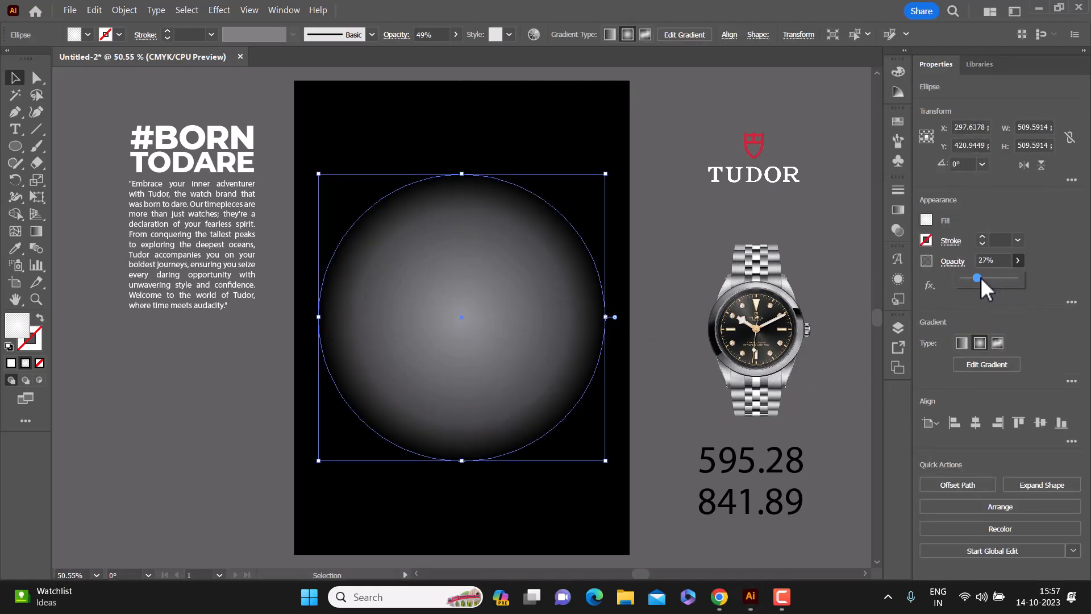
drag(980, 277, 980, 277)
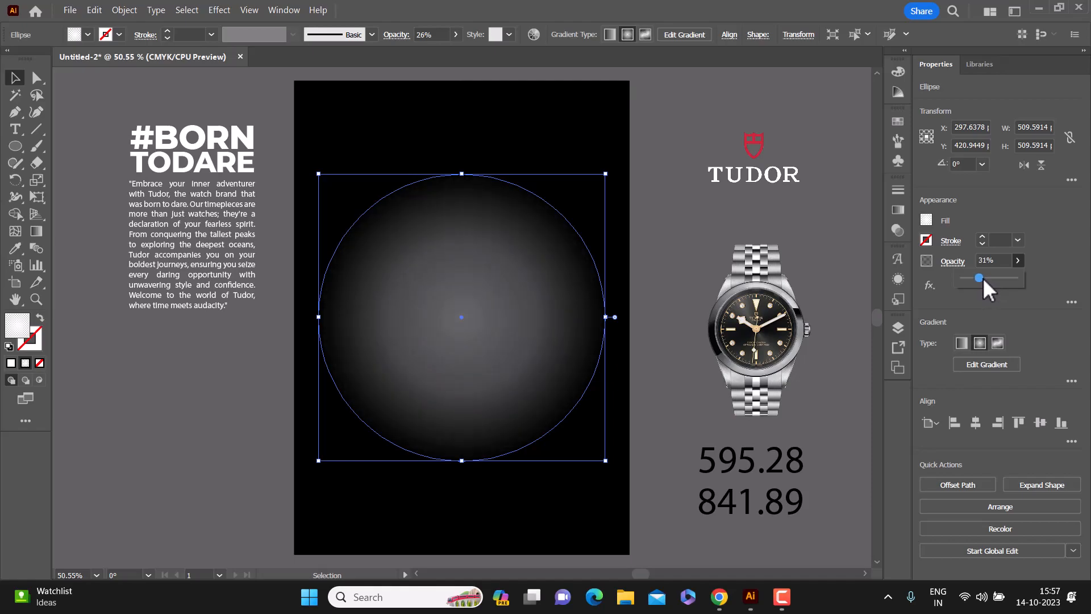
click(749, 222)
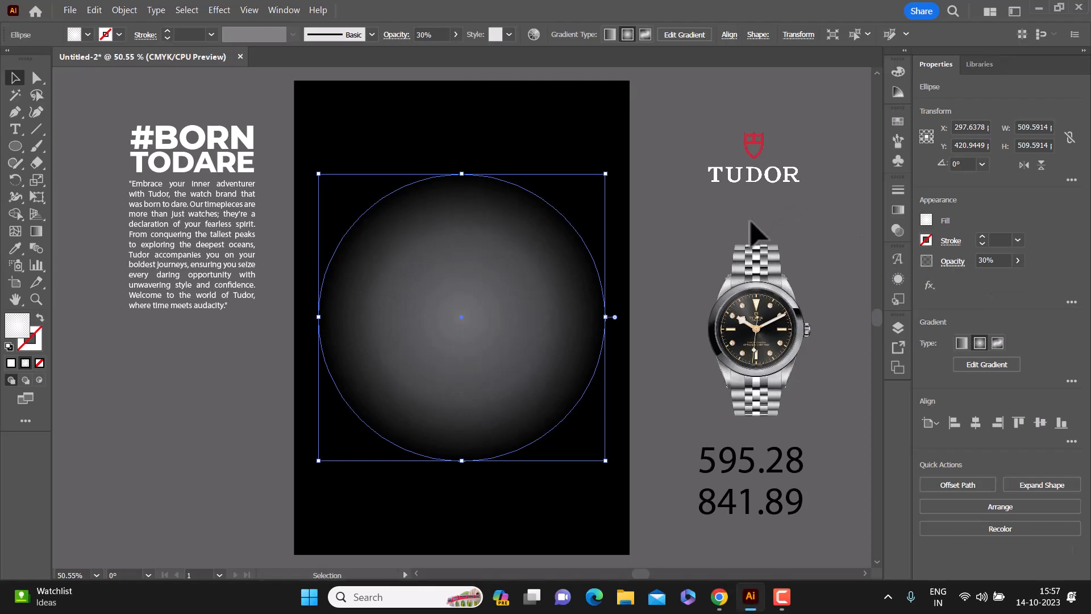
click(750, 221)
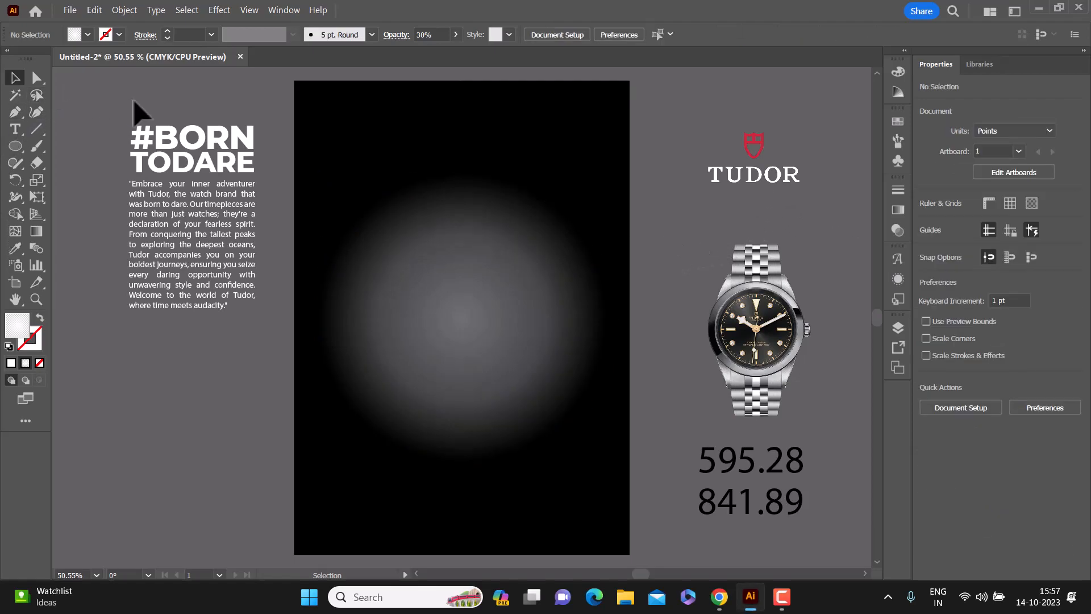
Step: Draw a rectangle about 302 by 447 pt over the left part of the glow
click(16, 145)
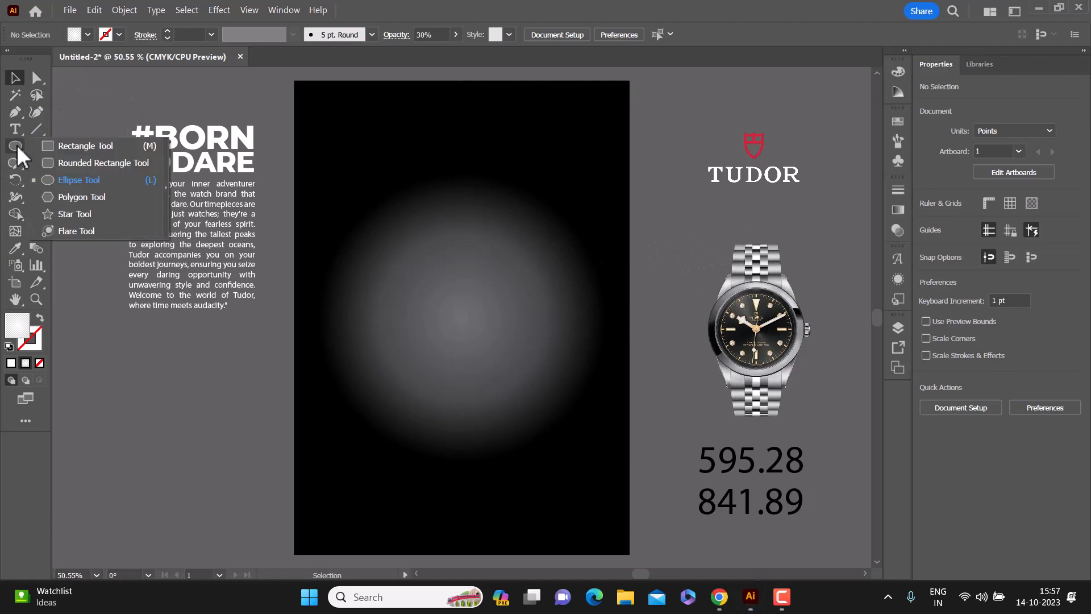
click(78, 151)
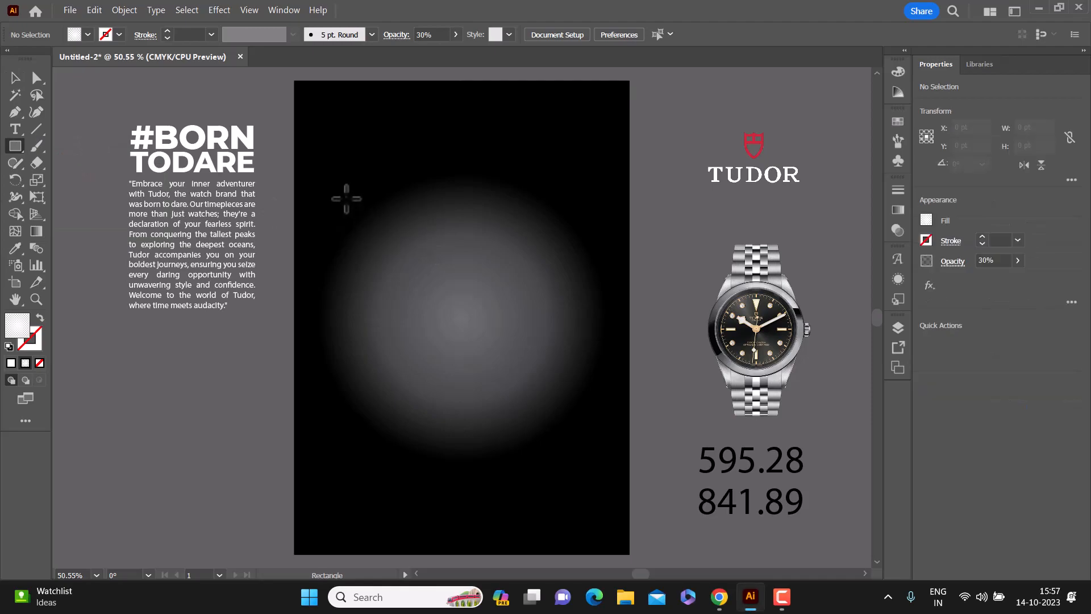
drag(333, 209, 504, 462)
Step: Replace the rectangle's gradient fill with the solid red swatch
click(926, 221)
click(779, 343)
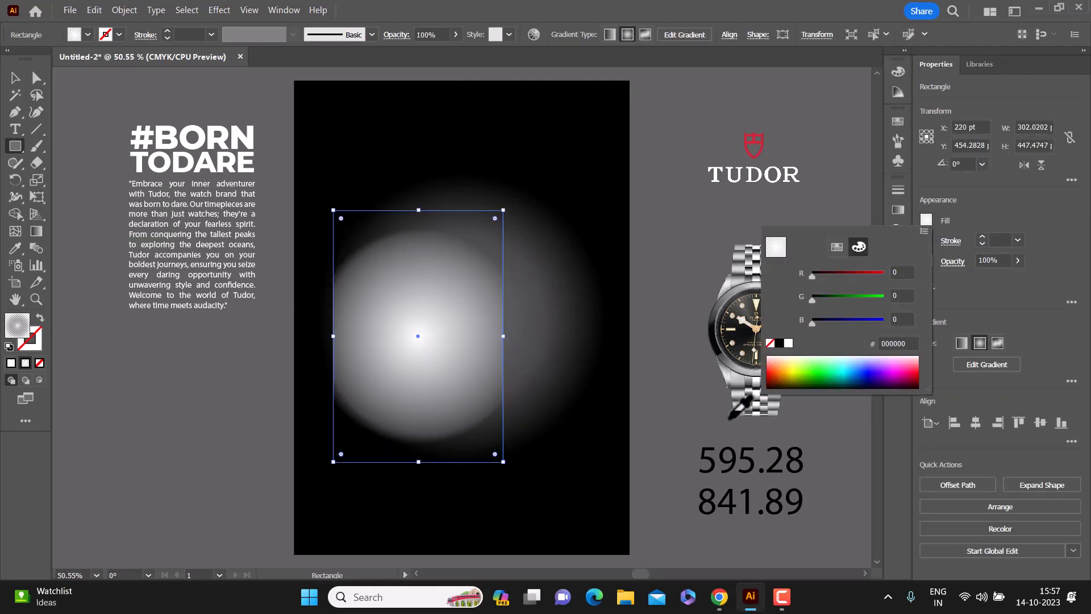
click(982, 200)
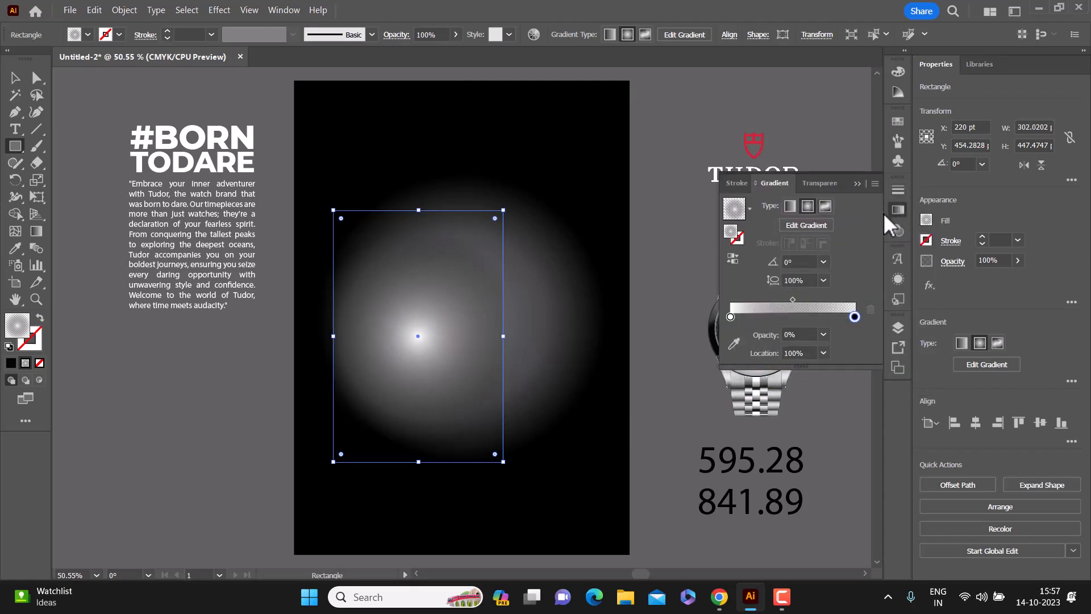
click(896, 212)
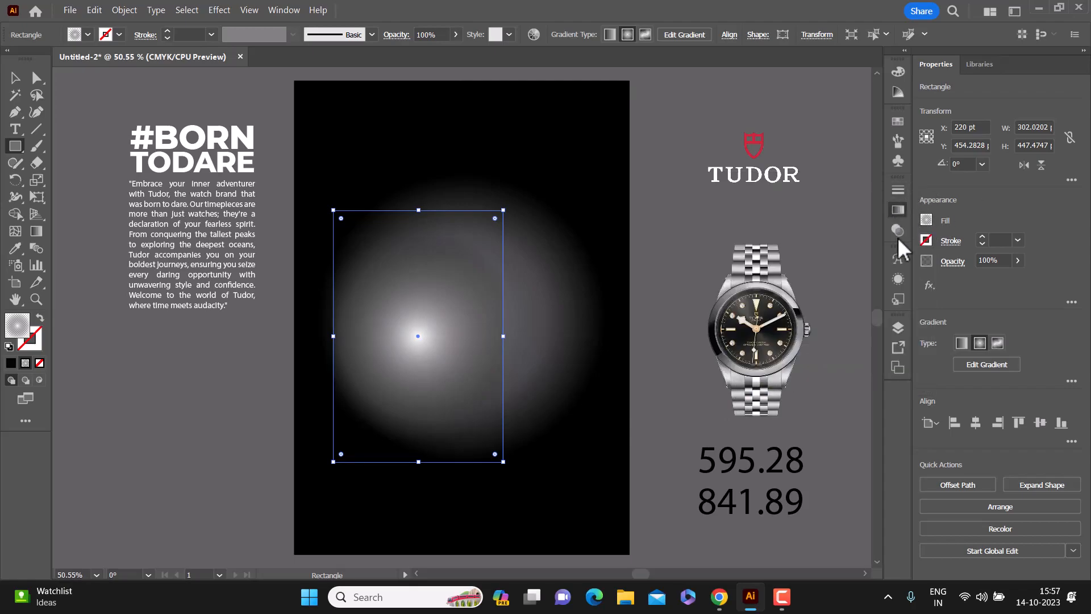
click(898, 279)
click(682, 330)
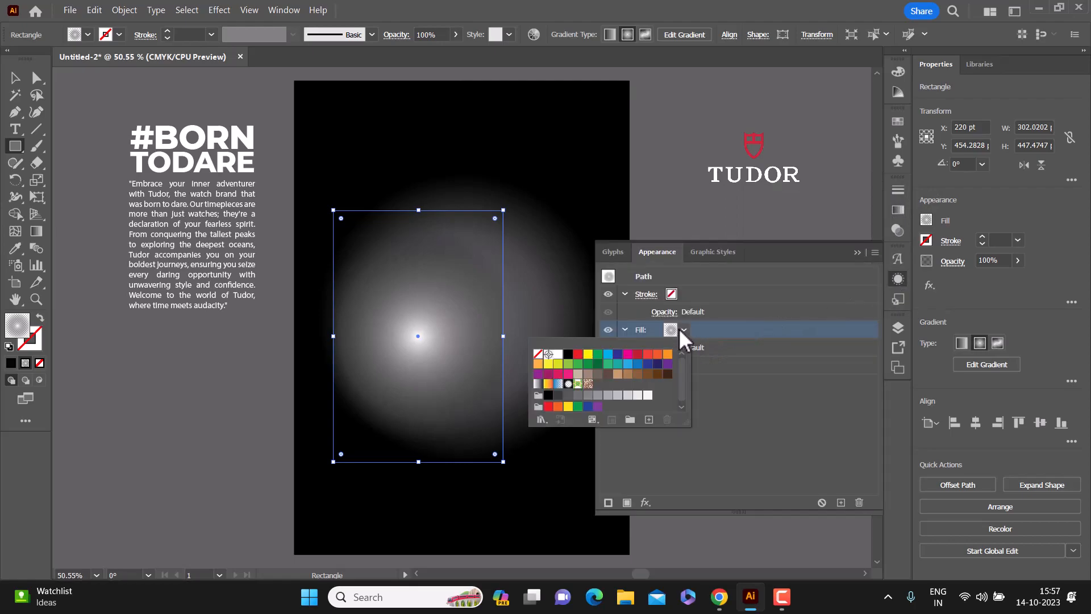
click(578, 354)
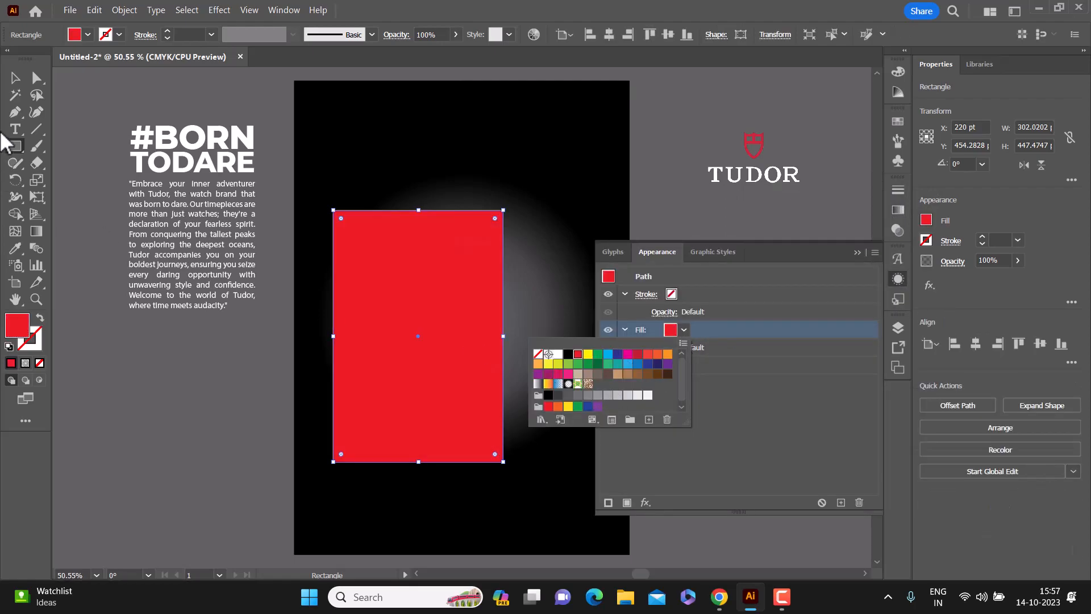
Step: Fill the rectangle with the red sampled from the Tudor logo's shield using the Eyedropper tool, and deselect it
click(18, 245)
click(747, 138)
key(v)
click(127, 105)
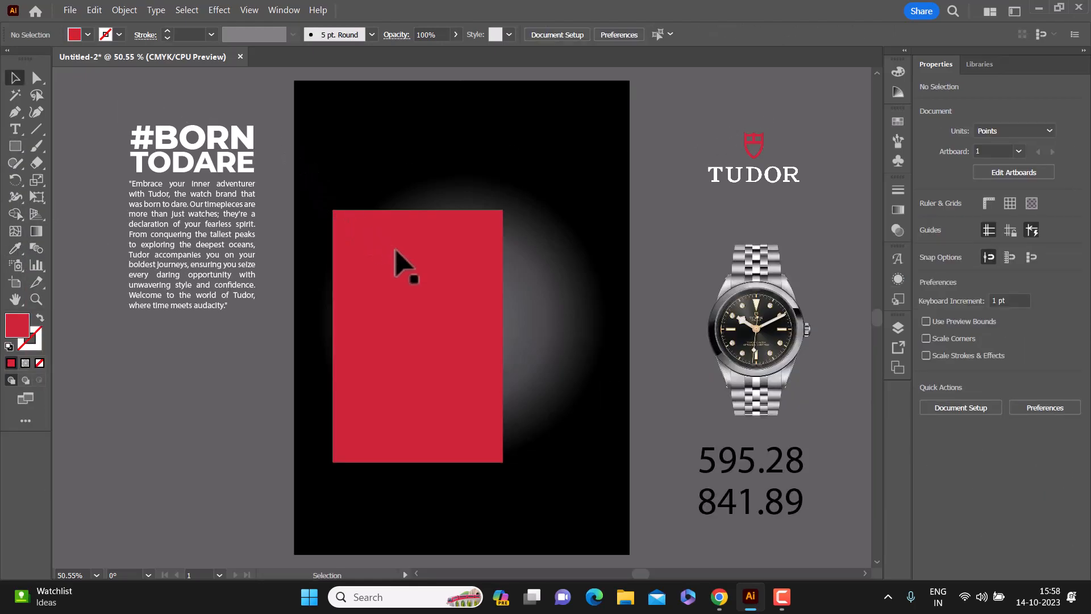
Step: Resize the red rectangle to about 317 pt wide and 394 pt high
click(404, 263)
drag(505, 336, 514, 337)
drag(248, 226, 222, 230)
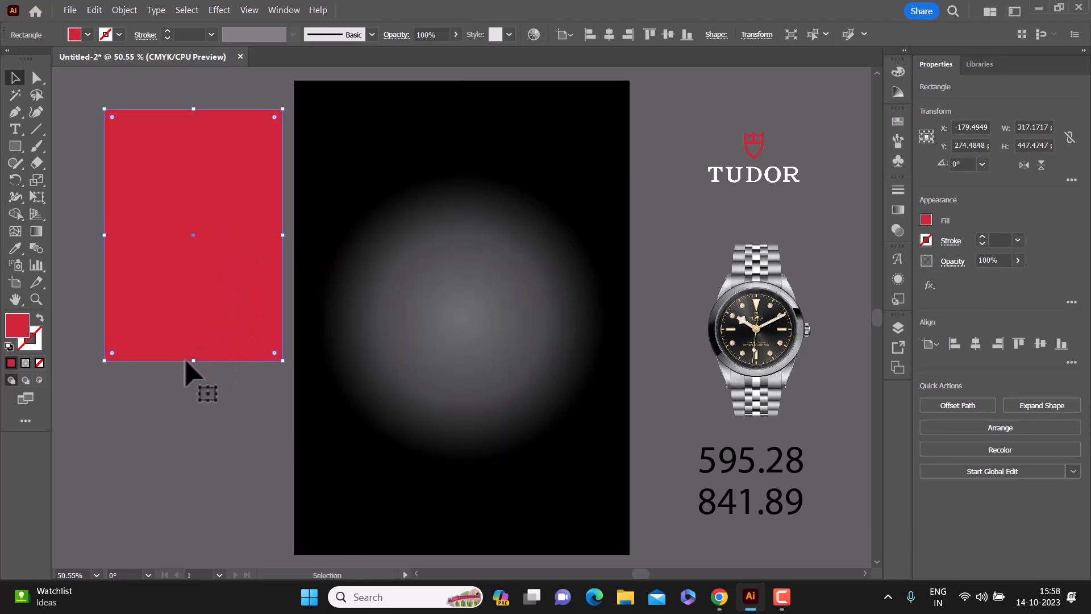
drag(197, 364, 196, 335)
Step: Move the red rectangle back over the glow, center it vertically on the artboard and place it toward the artboard's left edge
drag(232, 221, 451, 306)
click(979, 345)
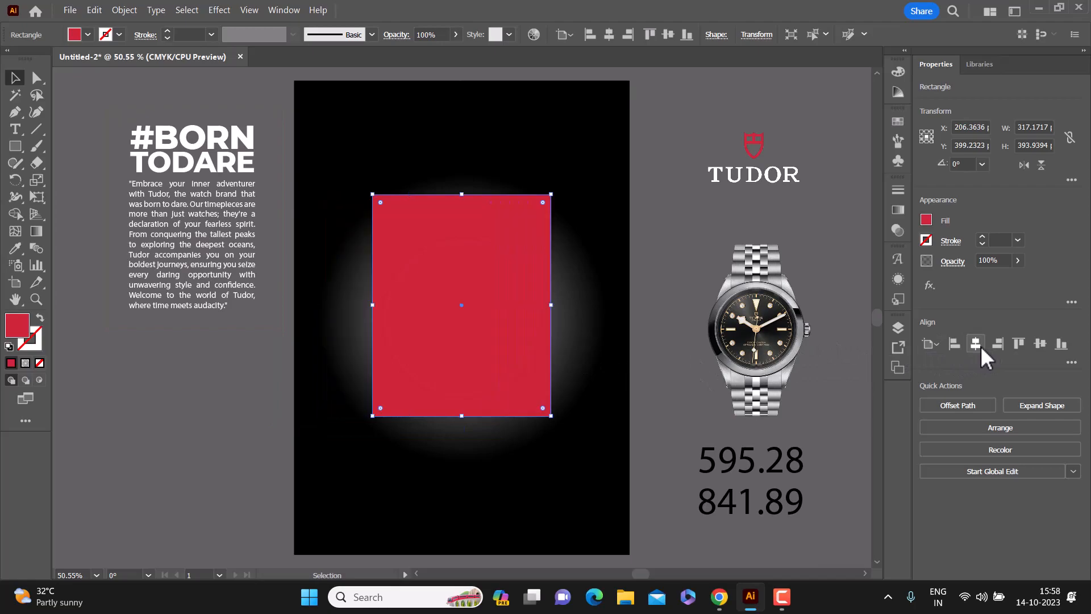
click(1041, 343)
click(670, 293)
Step: Duplicate the #BORN TODARE heading with its paragraph and place the copy on the red rectangle
click(206, 329)
key(ctrl+c)
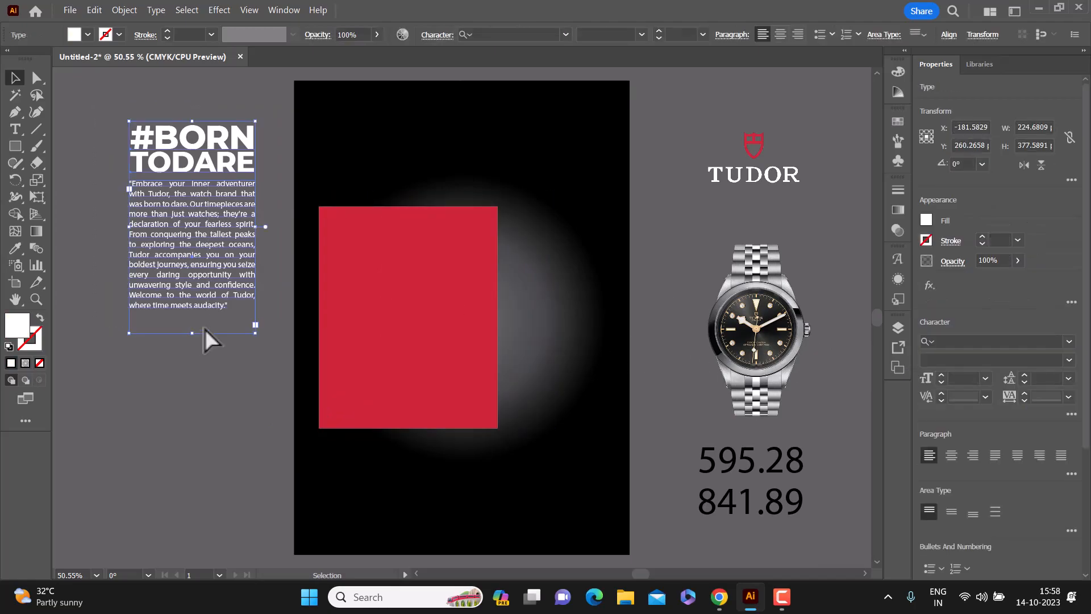
key(ctrl+v)
drag(200, 226, 209, 228)
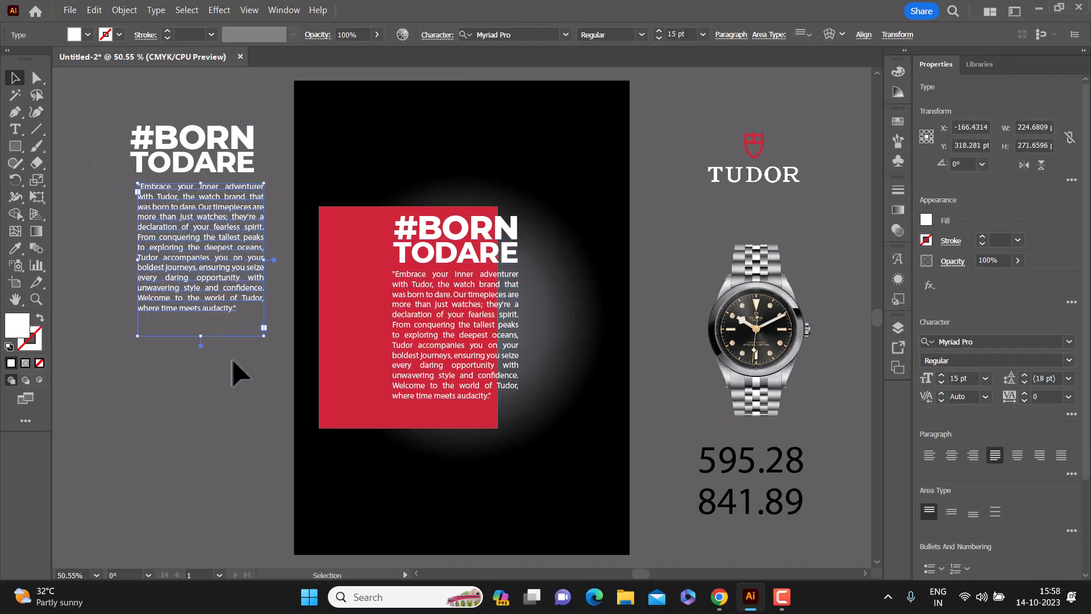
key(ctrl+z)
click(462, 243)
click(445, 250)
shift+click(445, 312)
drag(463, 262, 426, 285)
Step: Narrow the red rectangle to about 283 pt wide and shift the copied heading and paragraph left to balance its side margins
click(493, 291)
drag(498, 318, 478, 325)
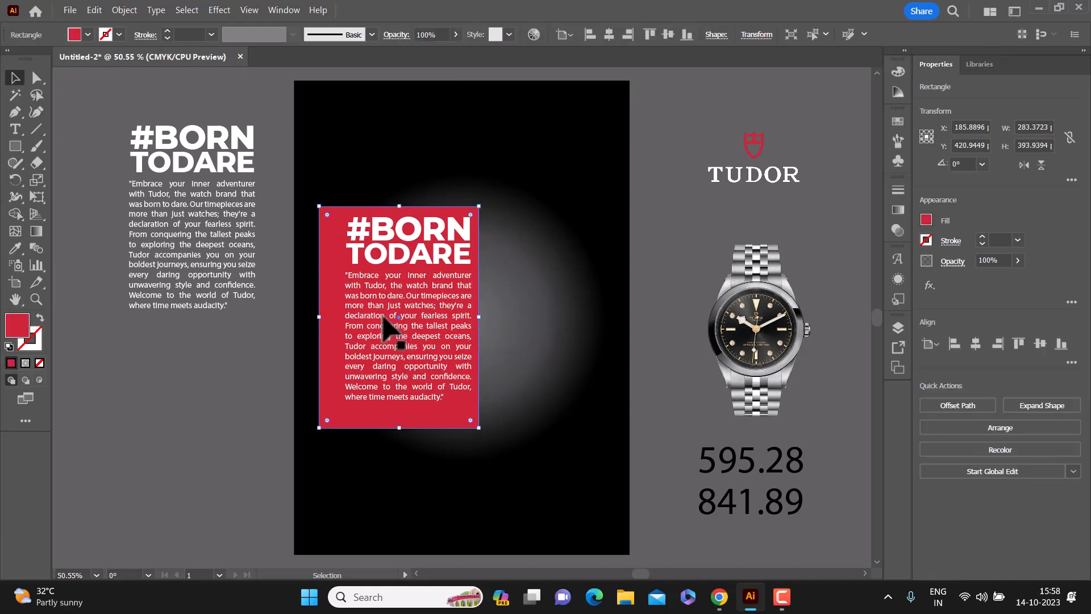
click(417, 314)
shift+click(426, 233)
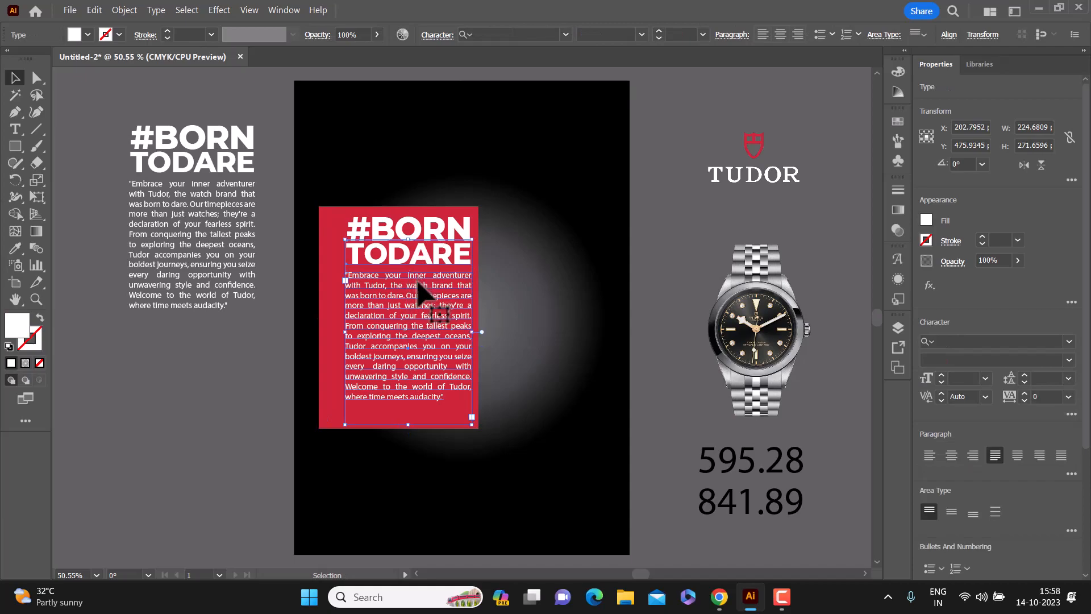
drag(414, 311, 399, 299)
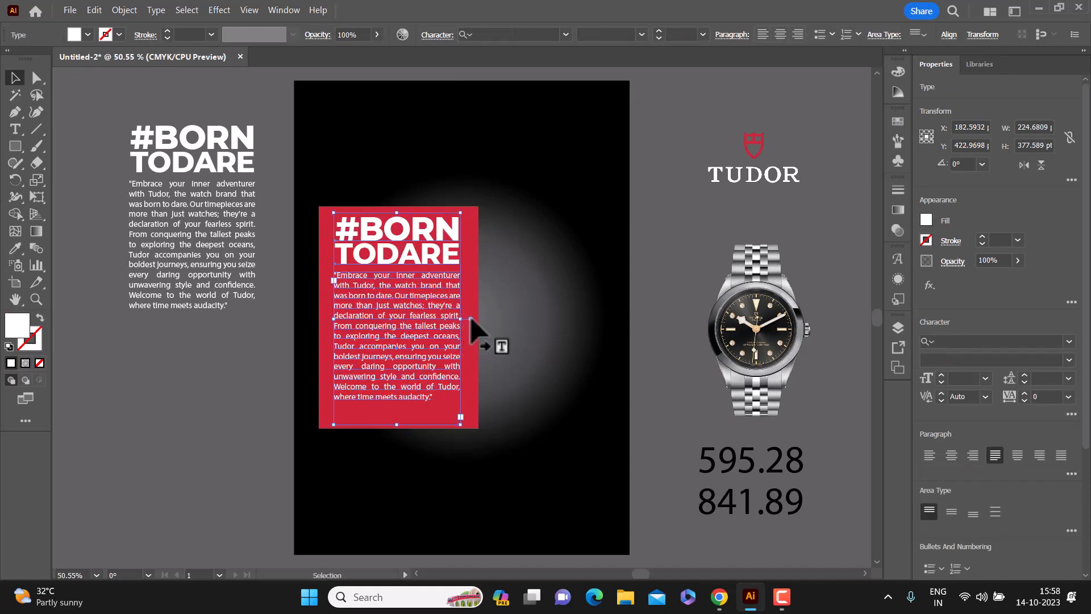
click(661, 395)
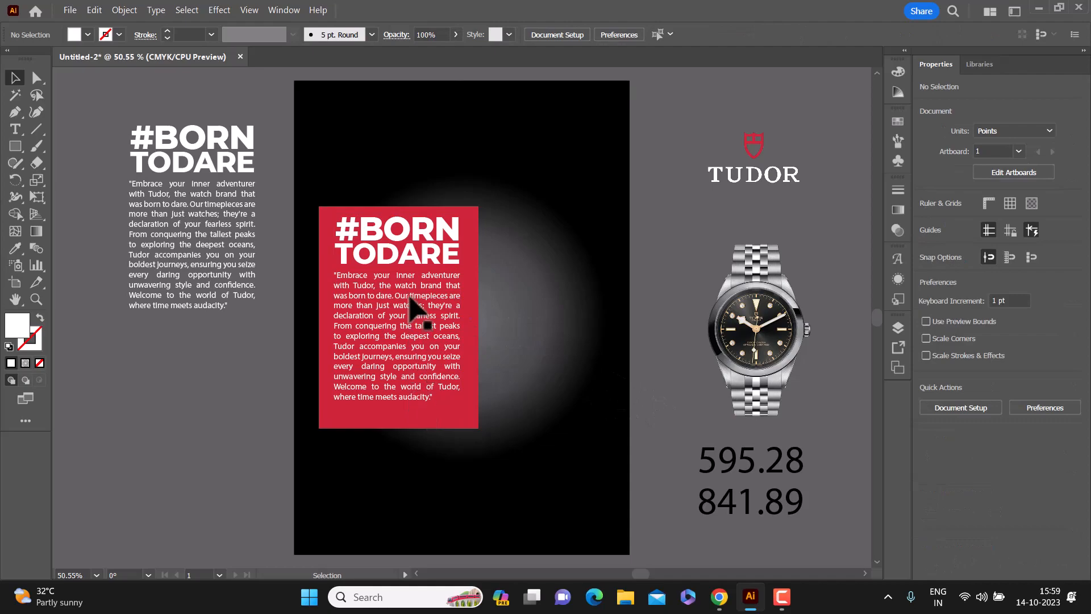
Step: Place the Tudor logo in front of the background near the artboard's upper edge, centered horizontally
click(759, 177)
drag(758, 171, 463, 146)
right_click(483, 140)
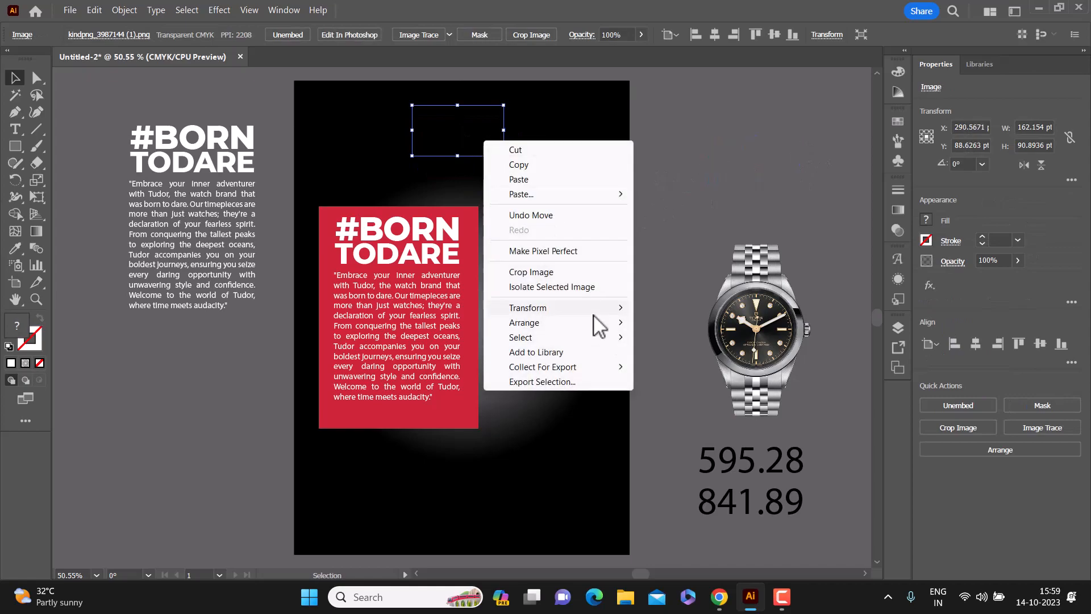
mouse_move(597, 310)
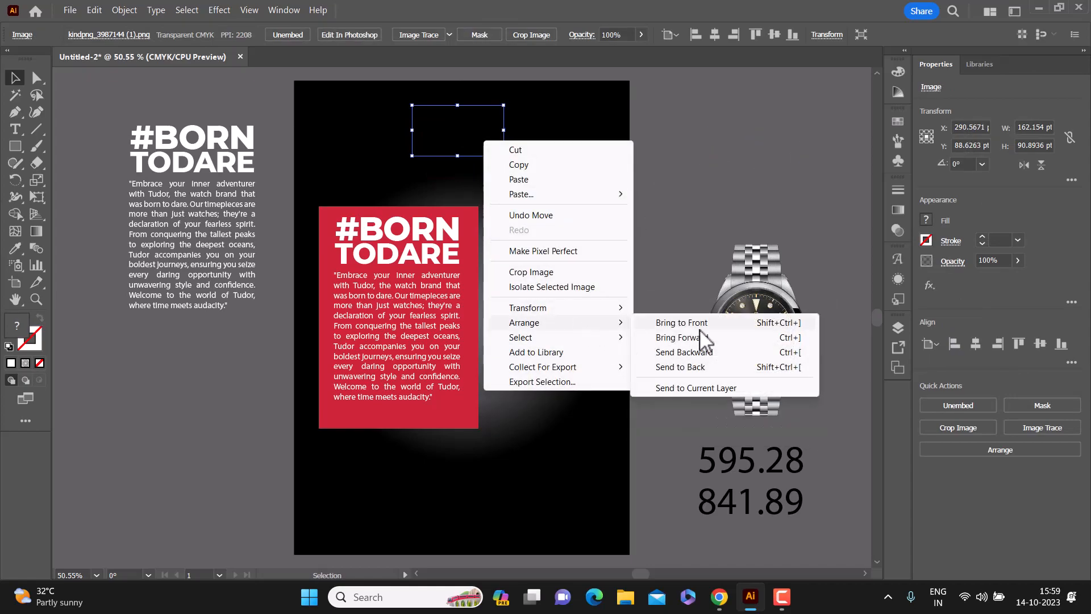
click(700, 324)
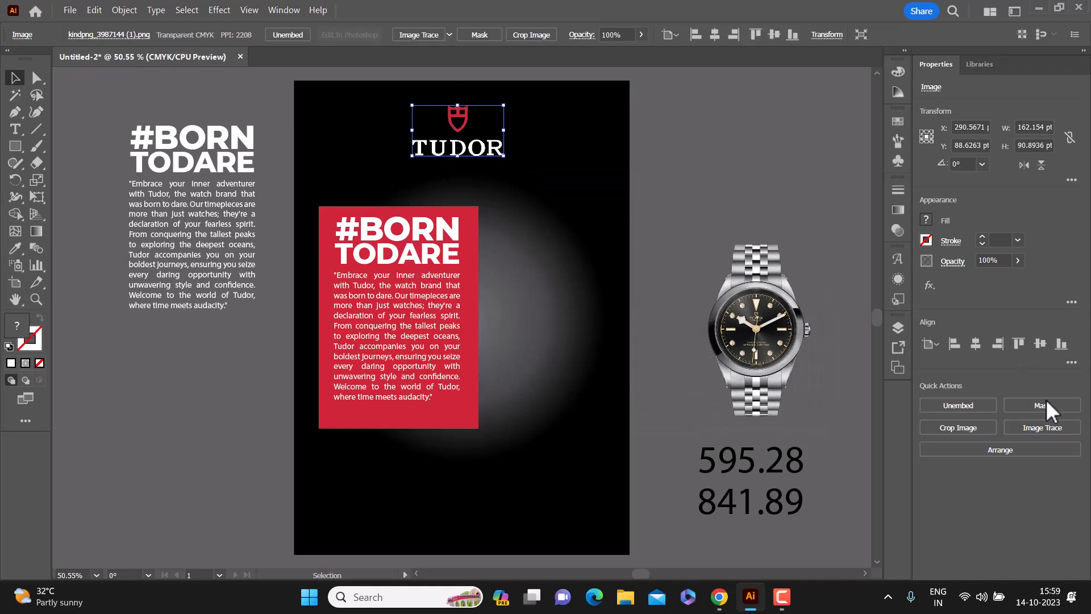
click(975, 344)
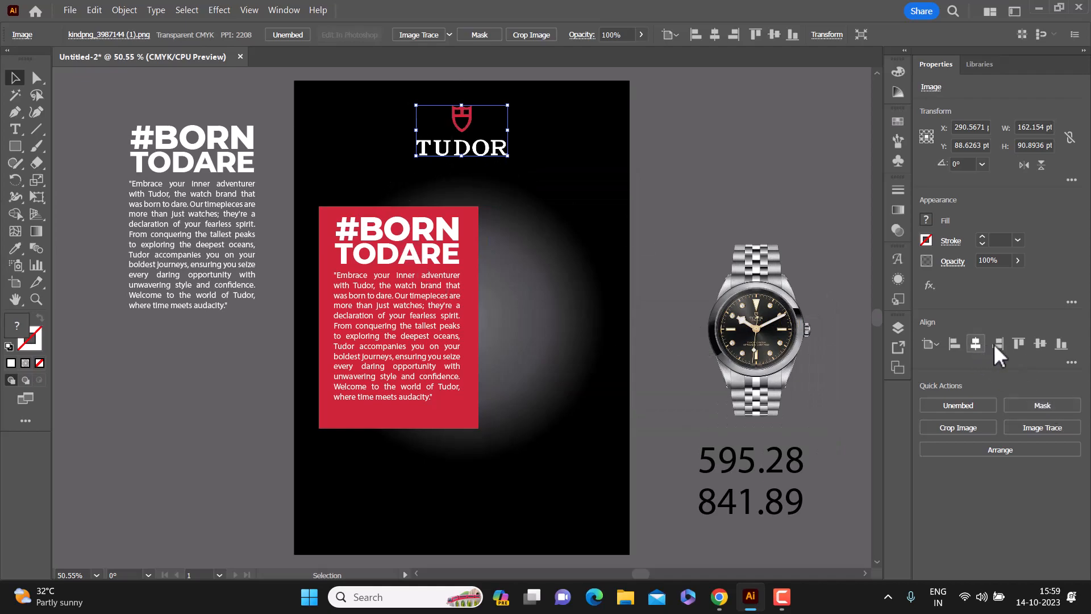
click(709, 178)
Step: Place the watch image in front, overlapping the red rectangle's lower right corner, and center it horizontally on the artboard
drag(793, 352, 480, 365)
right_click(481, 363)
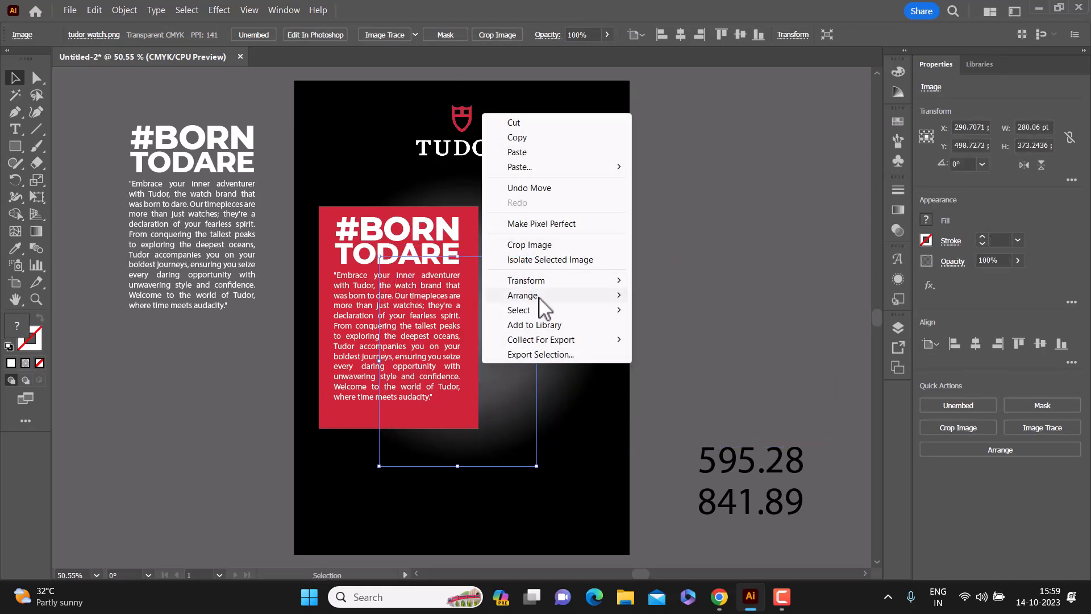
mouse_move(527, 295)
click(698, 296)
drag(471, 374, 467, 402)
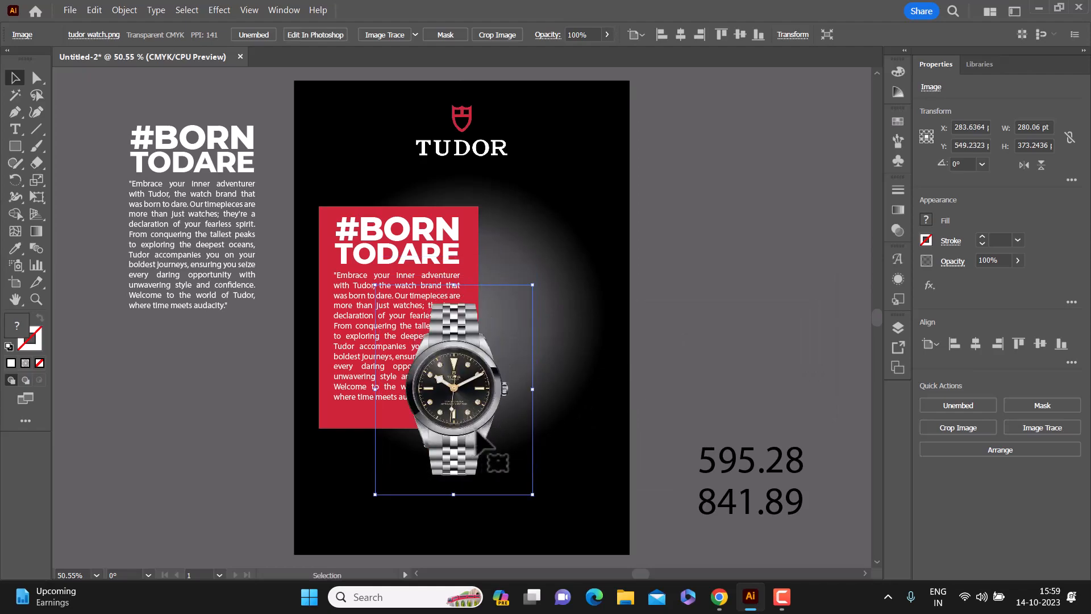
click(981, 345)
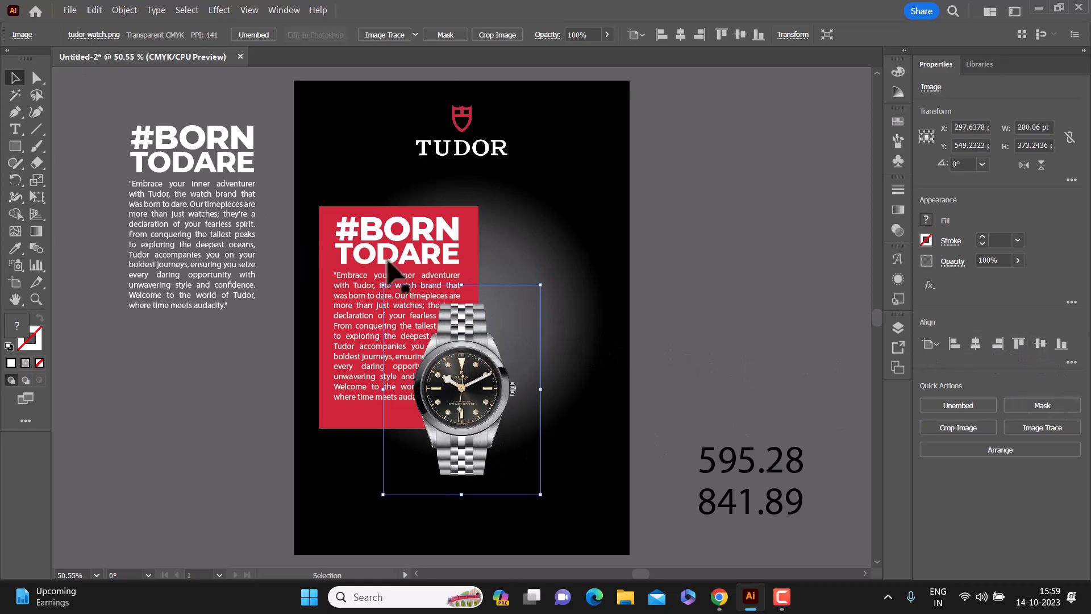
Step: Apply a text wrap to the watch image so the paragraph flows around its outline
click(124, 10)
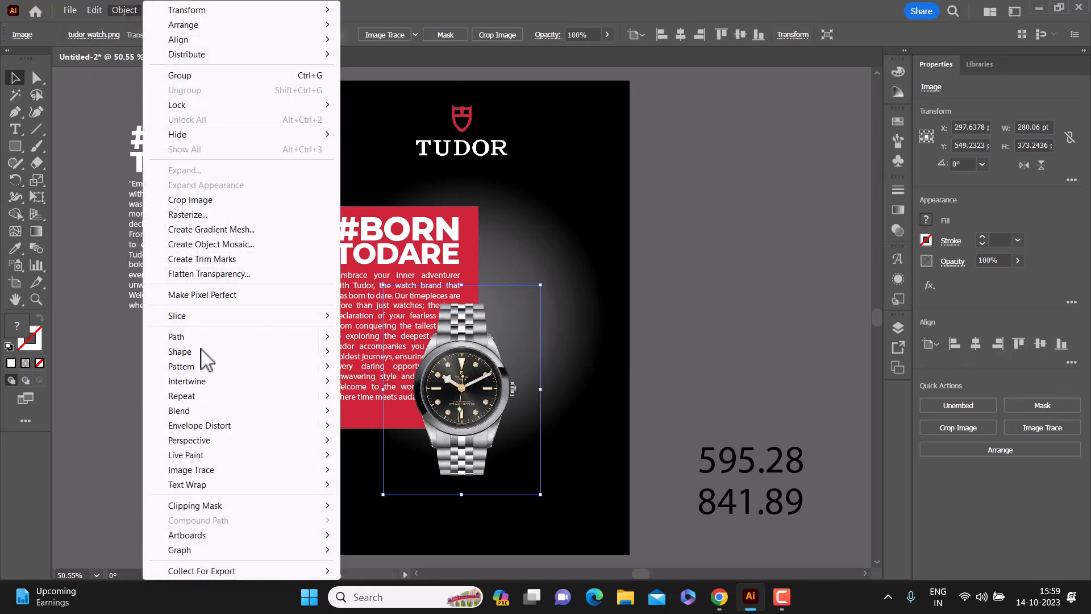
mouse_move(190, 486)
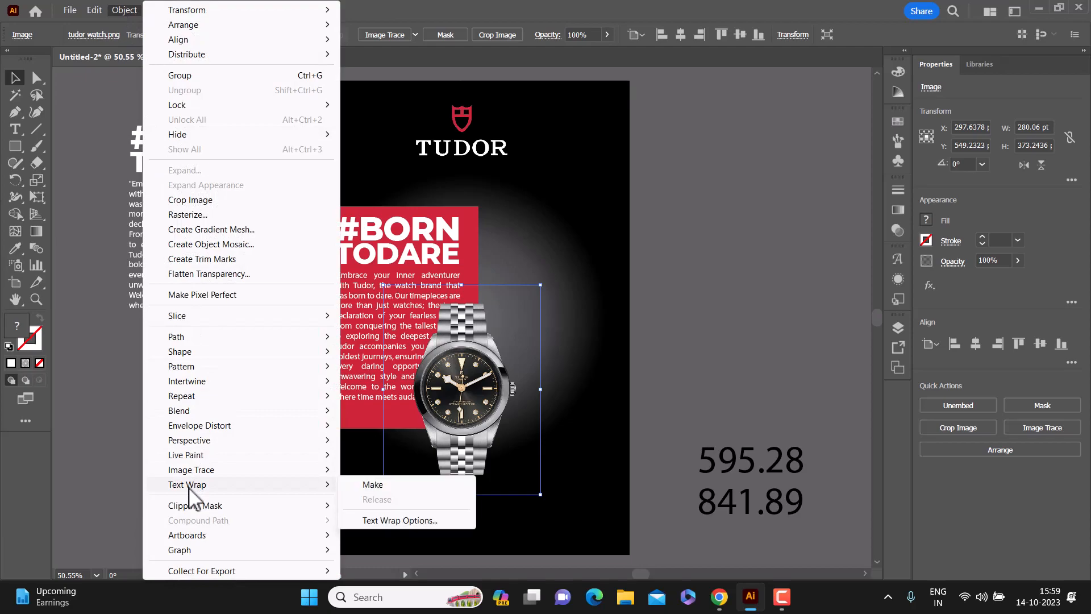
click(391, 487)
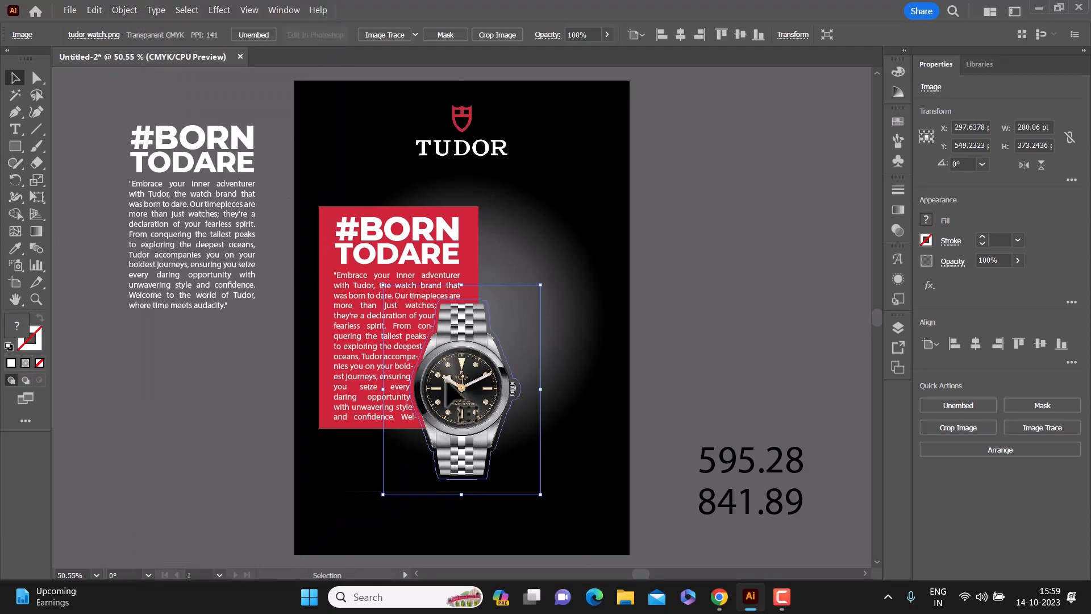
click(687, 314)
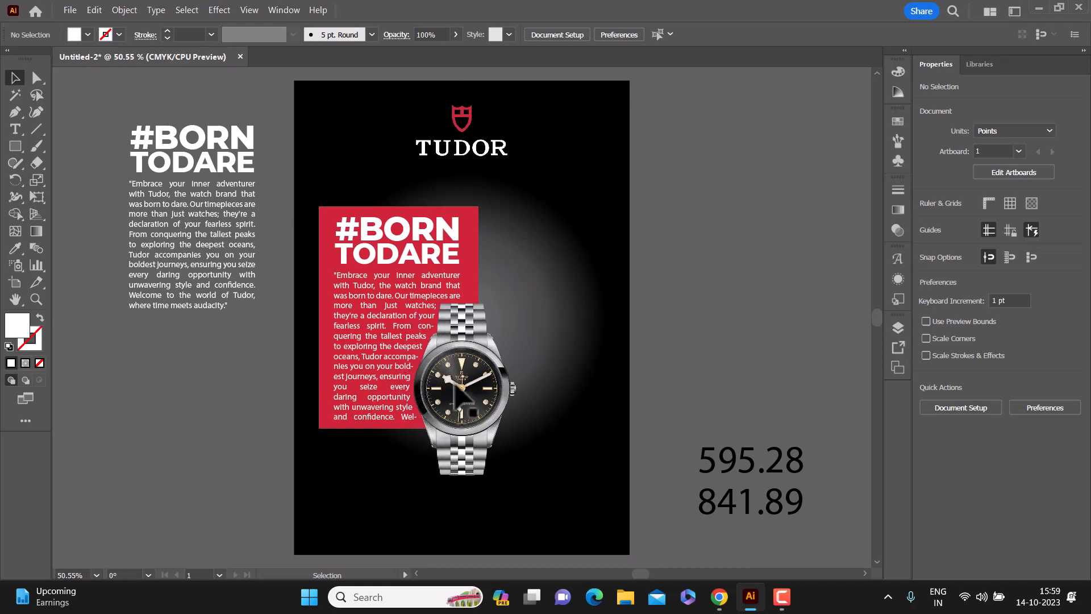
Step: Try a text wrap offset of 7 pt on the watch image, and return it to 6 pt
click(450, 375)
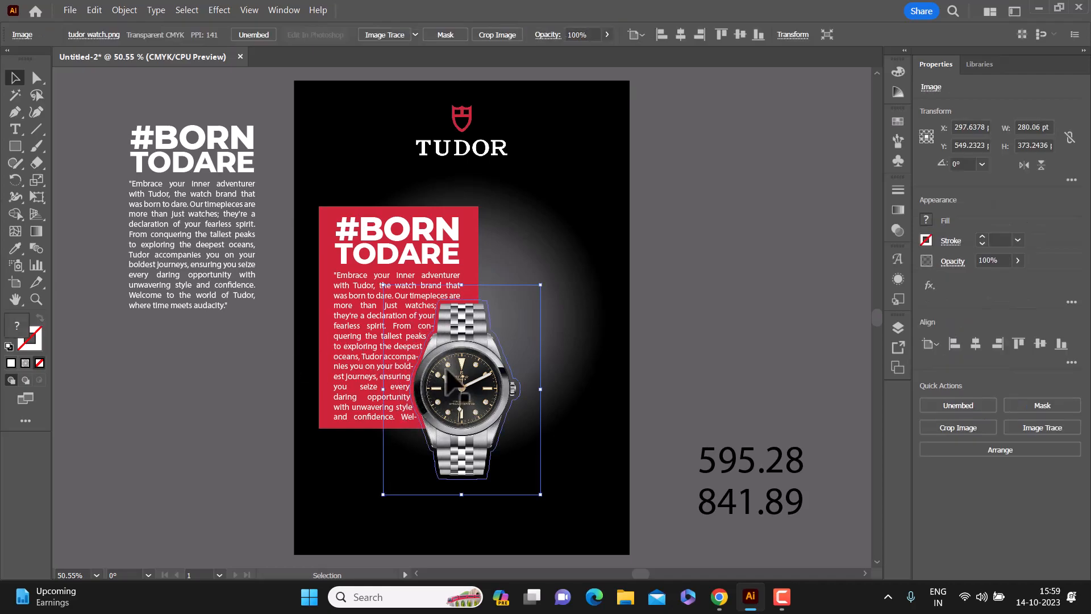
click(137, 8)
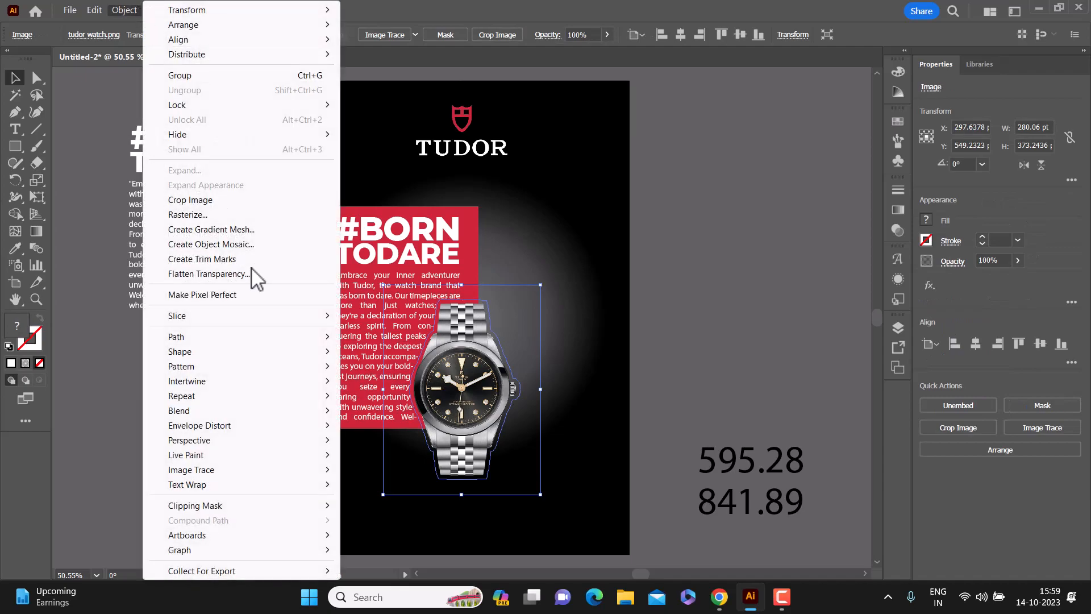
mouse_move(239, 486)
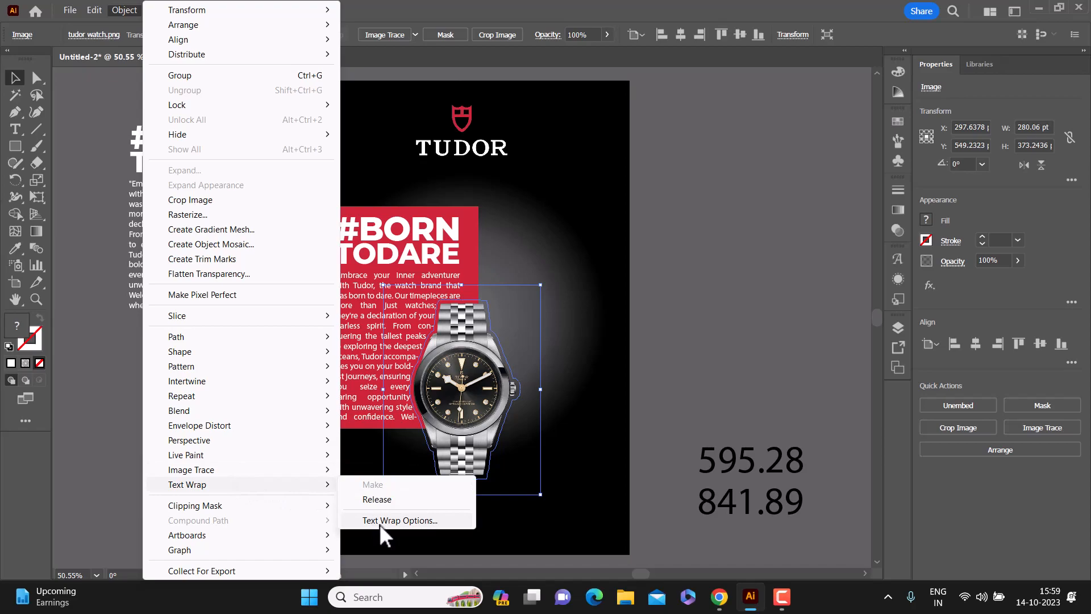
click(380, 520)
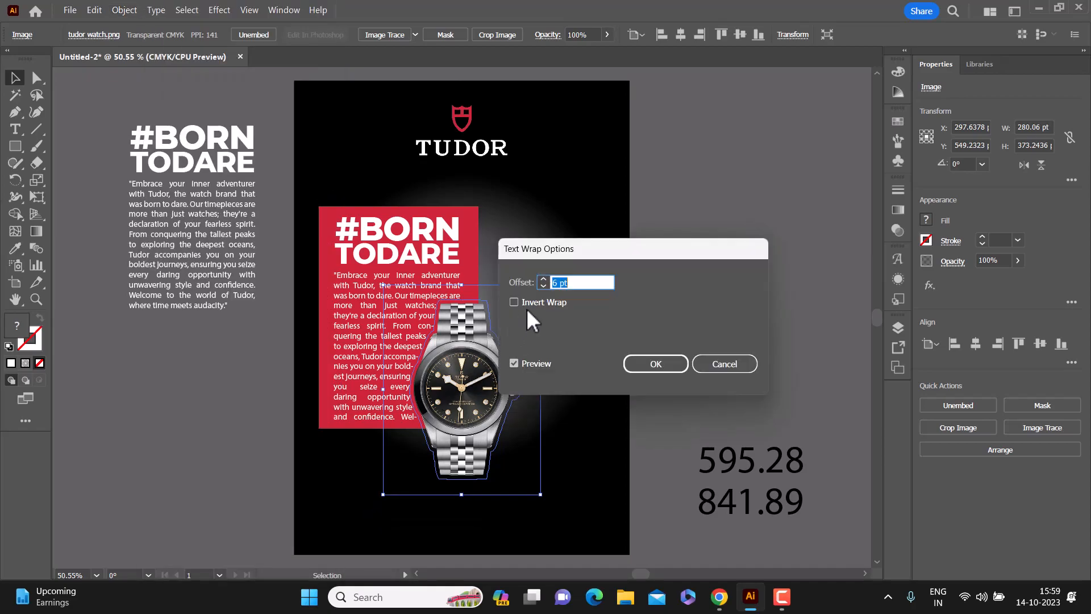
click(542, 279)
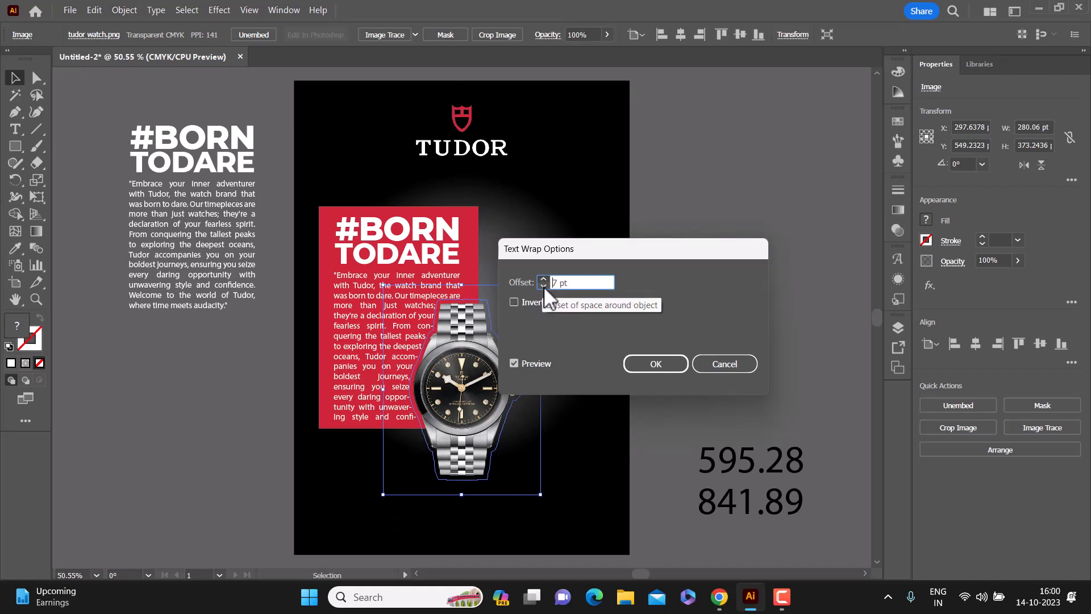
click(543, 285)
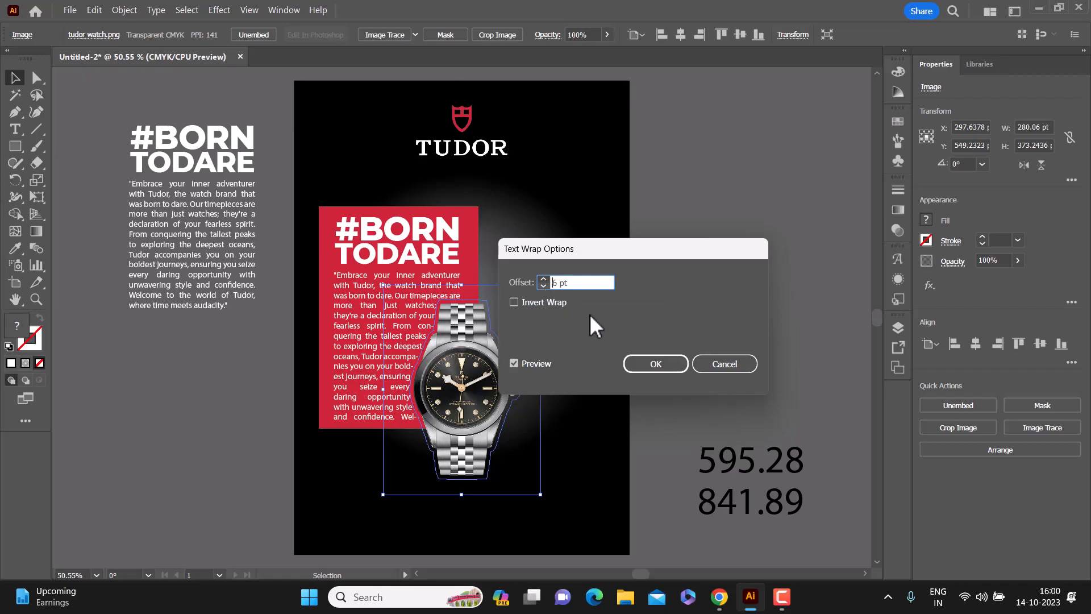
click(655, 364)
Step: Set the font size of the wrapped paragraph on the red rectangle to 13 pt
click(356, 302)
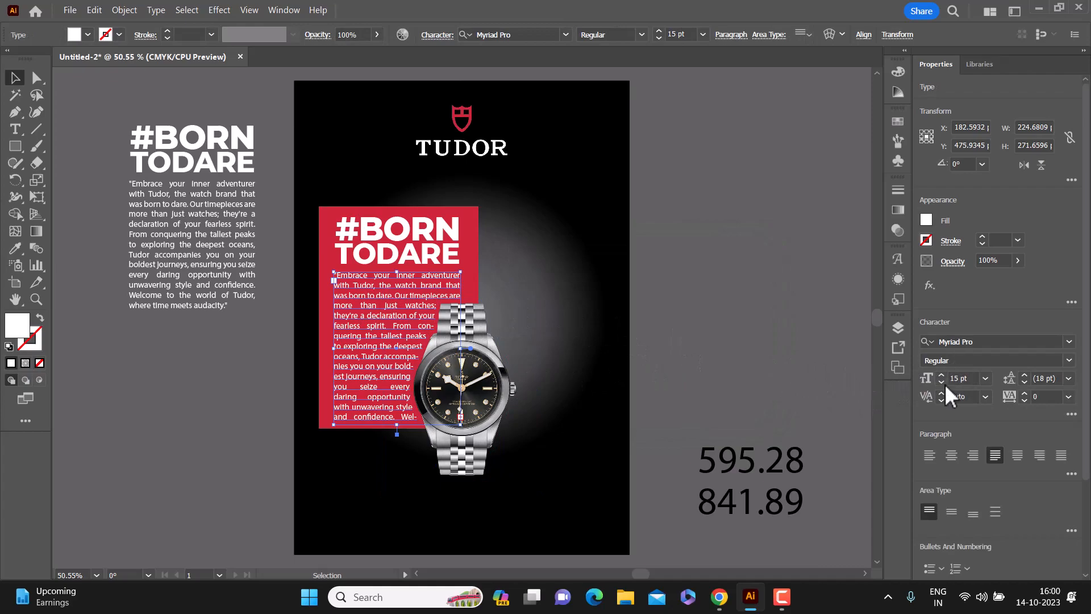
click(942, 382)
click(942, 382)
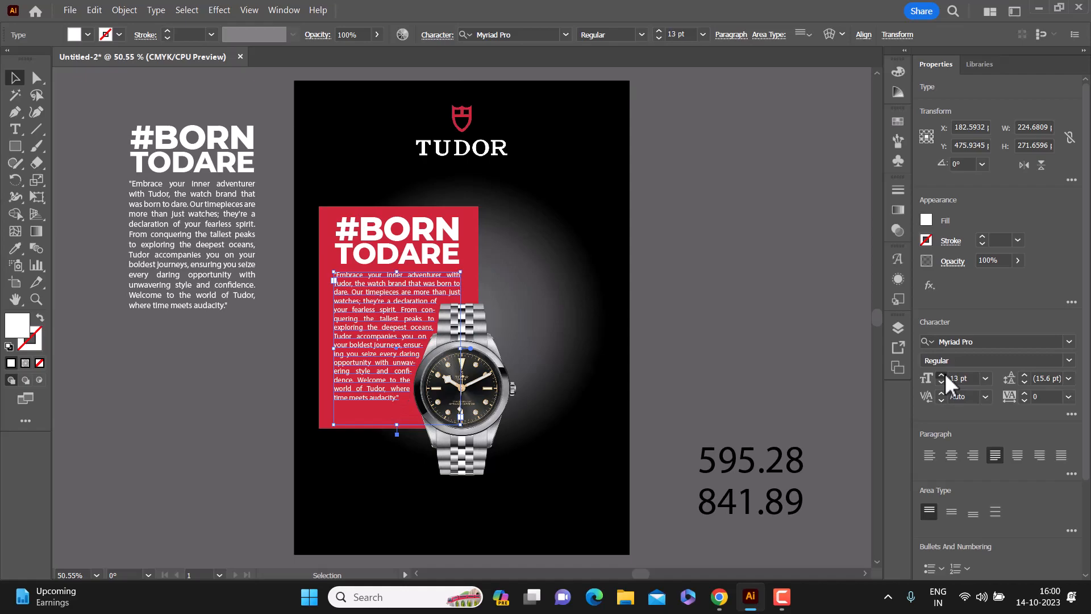
Step: Set the wrapped paragraph's font size to 14 pt and delete the leftover text on both sides of the artboard
click(943, 375)
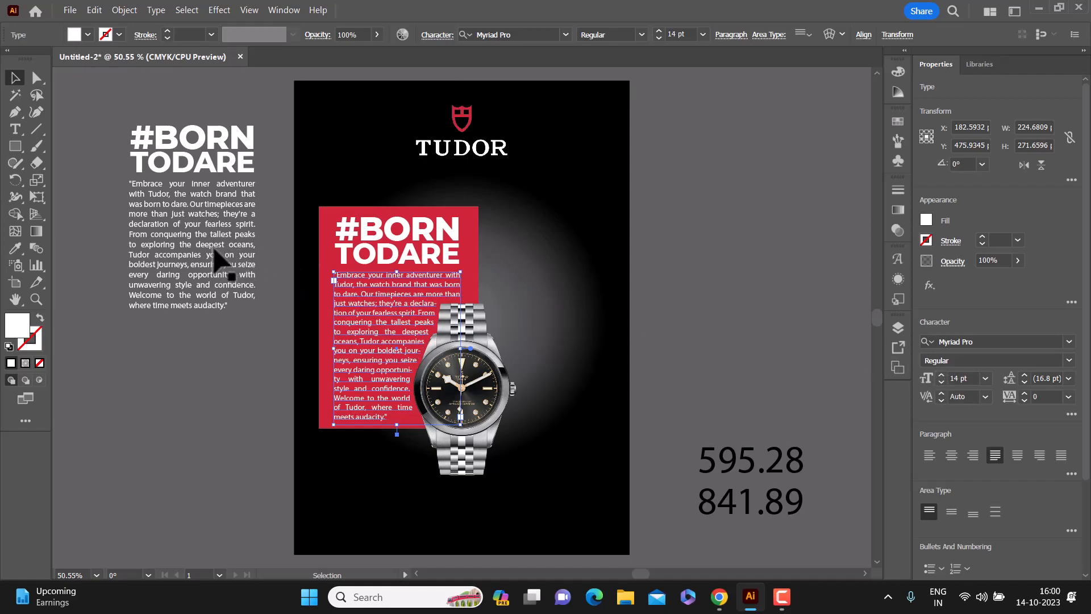
click(105, 262)
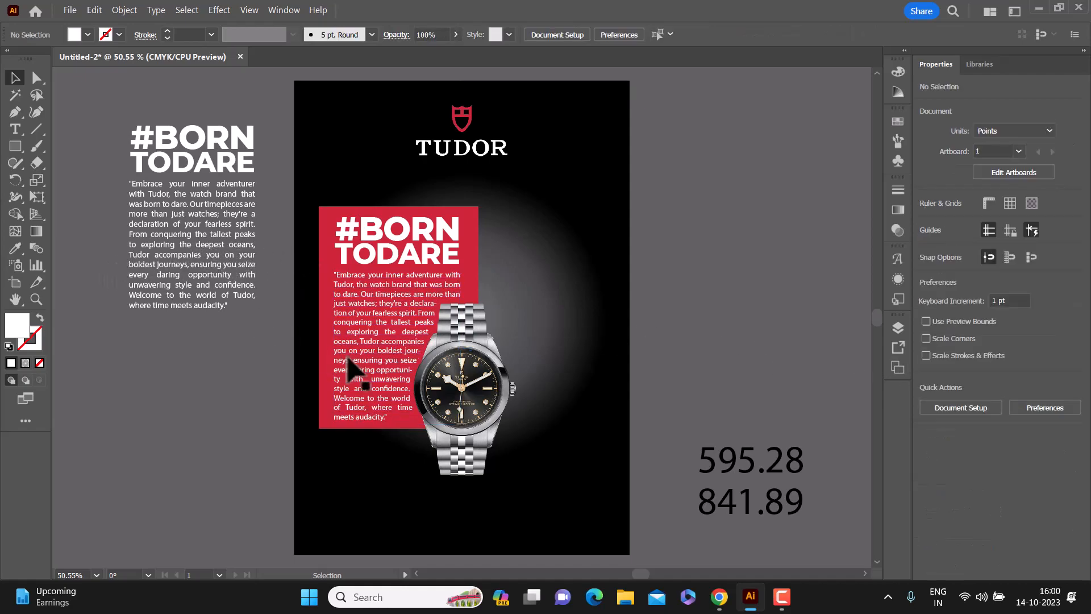
click(489, 408)
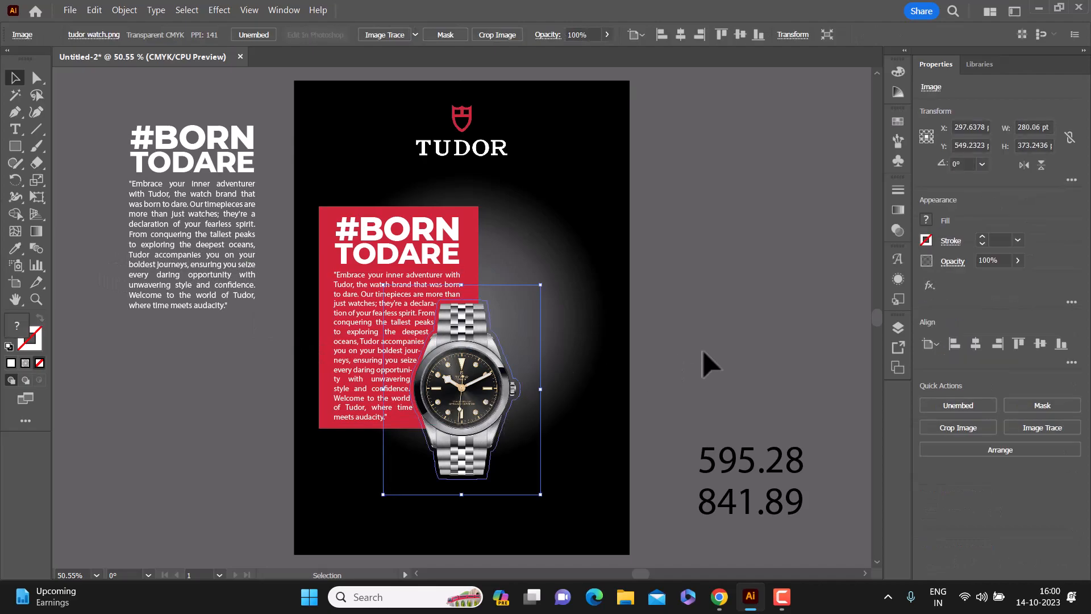
click(727, 325)
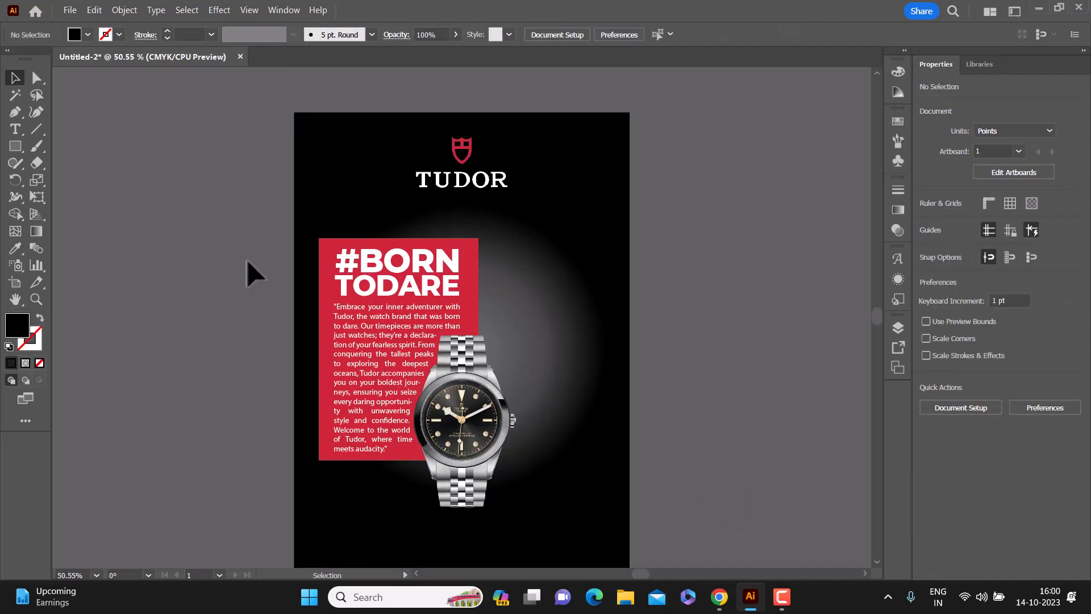
Step: Lock the black background rectangle in the layer list
click(622, 238)
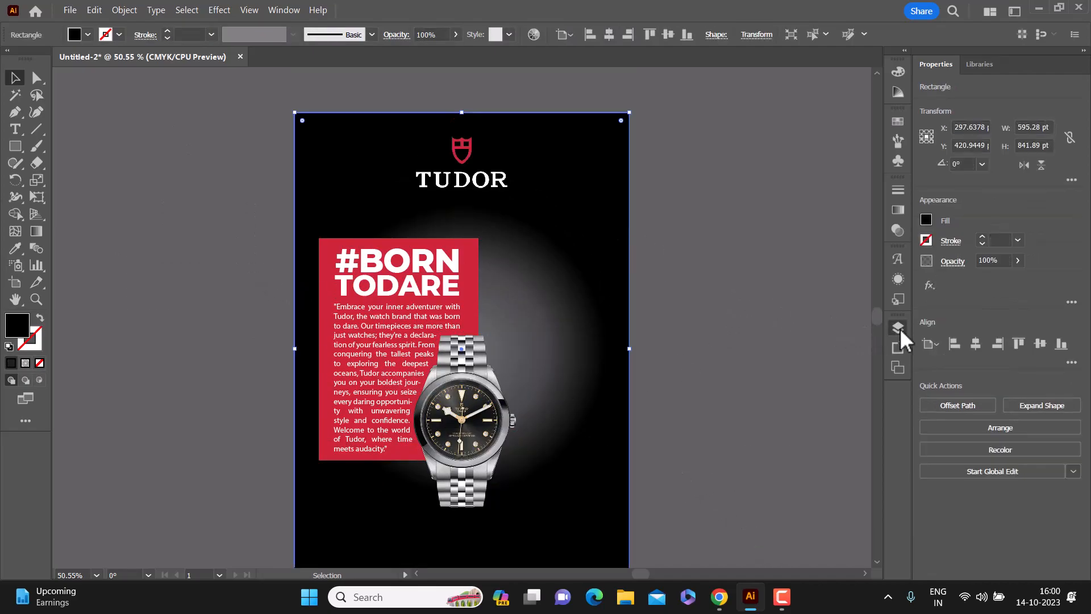
click(898, 328)
click(741, 333)
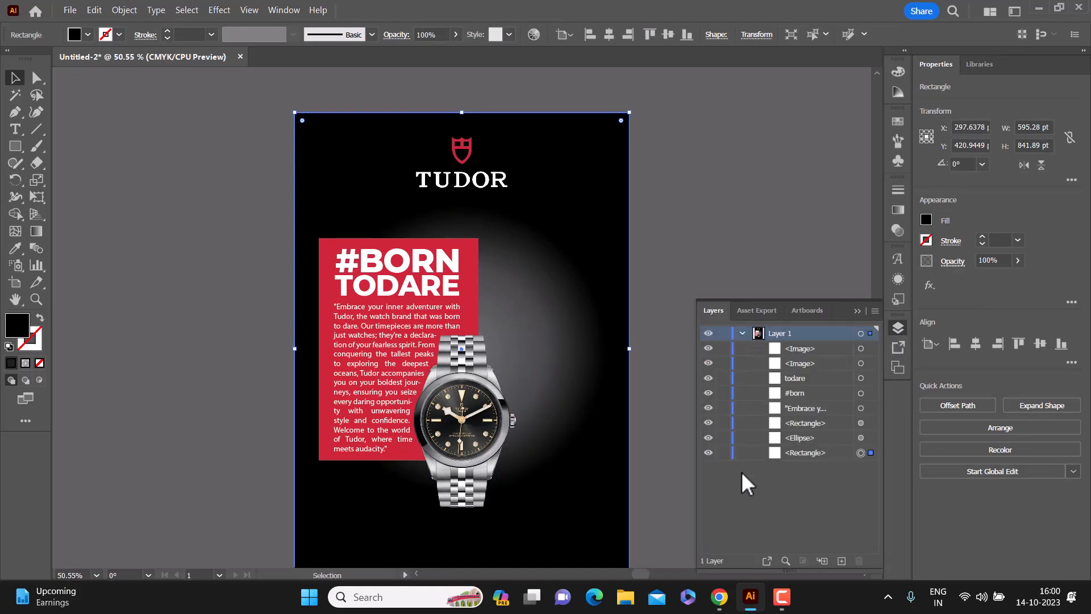
Step: Group the red text block with the watch and center the group horizontally and vertically on the artboard
right_click(487, 408)
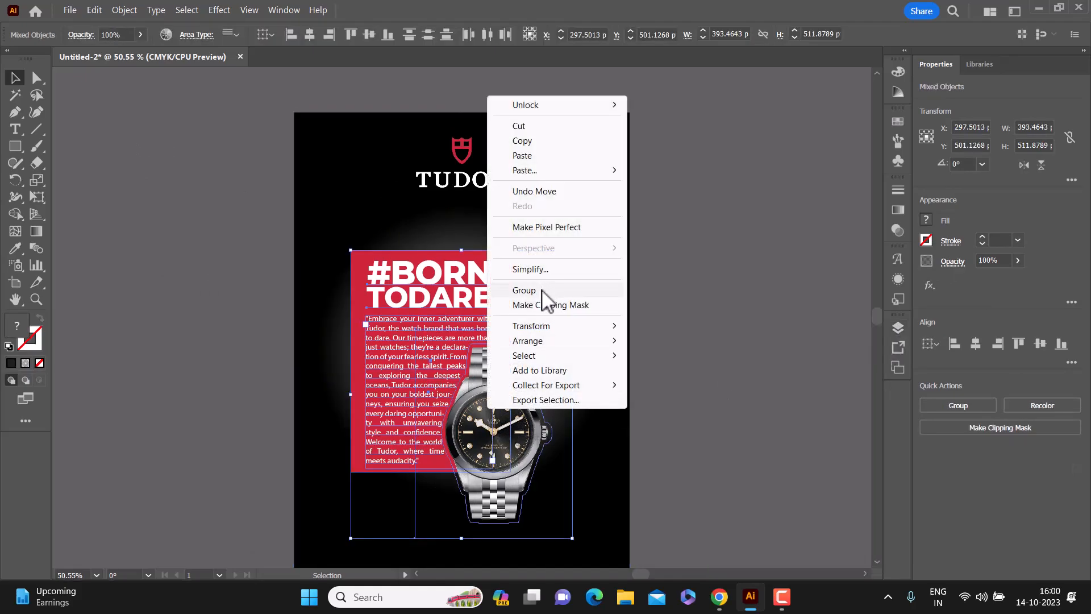
click(541, 290)
click(975, 344)
click(1034, 344)
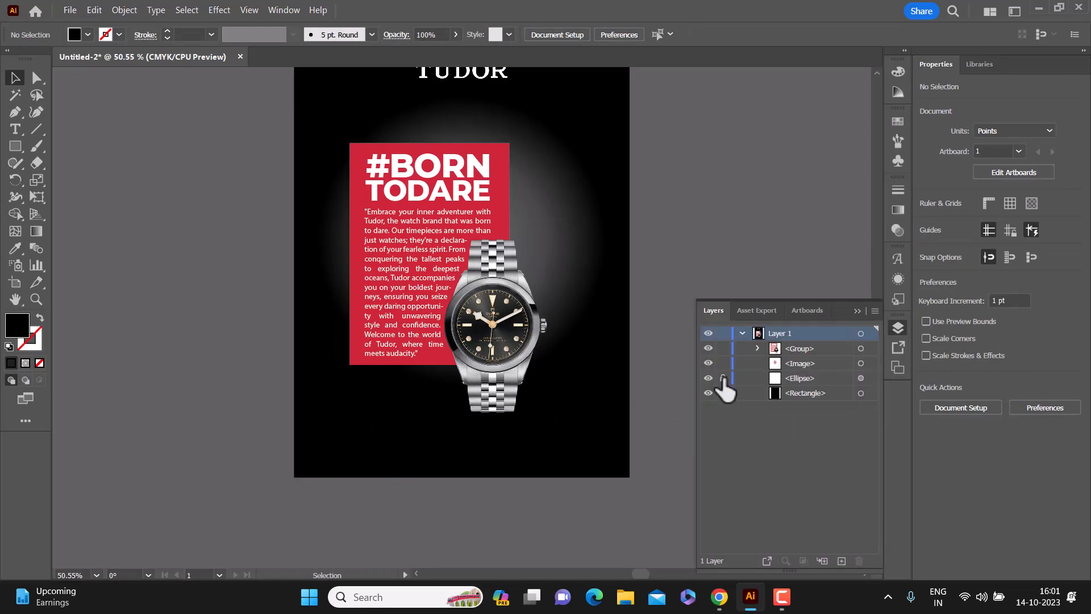
click(722, 393)
click(858, 310)
Step: Enlarge the radial glow ellipse to about 548 pt, shift it down behind the watch, and center it horizontally on the artboard
click(566, 269)
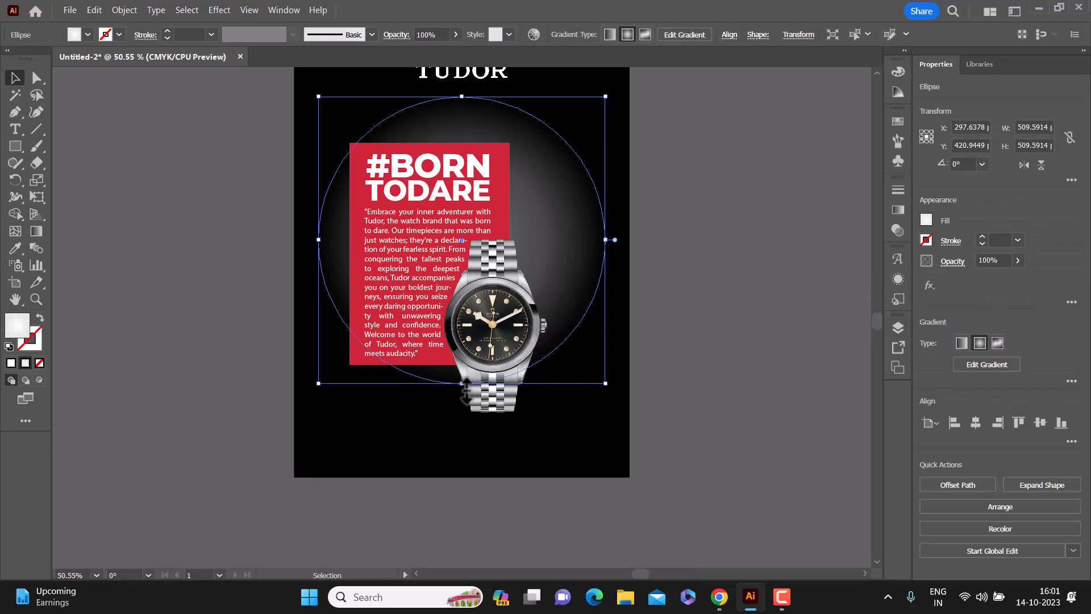
drag(463, 385, 464, 406)
drag(565, 258, 569, 283)
key(ctrl+z)
drag(593, 235, 596, 267)
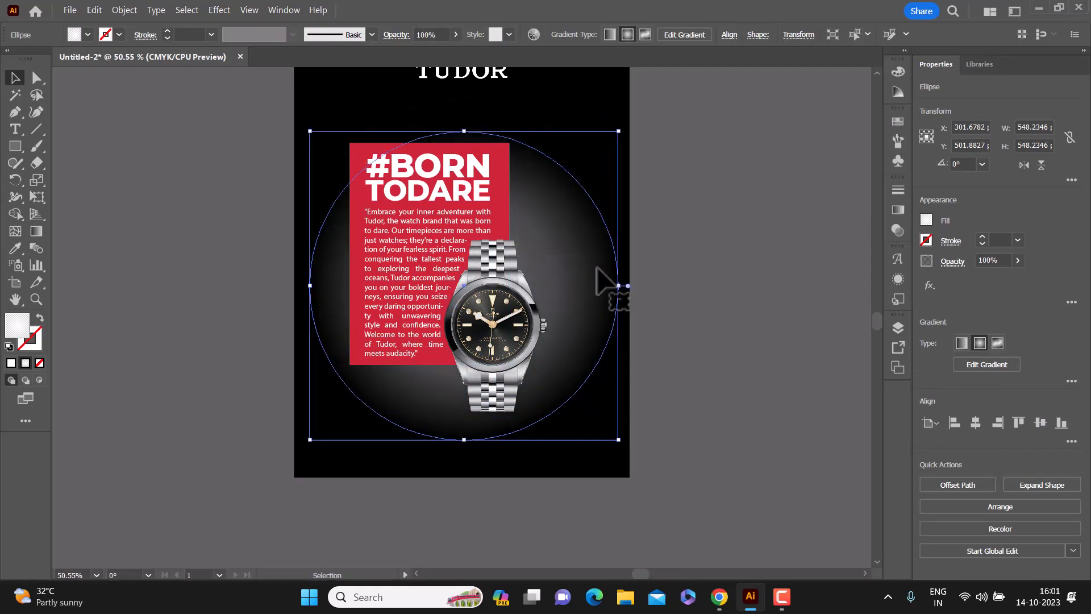
click(975, 422)
click(758, 377)
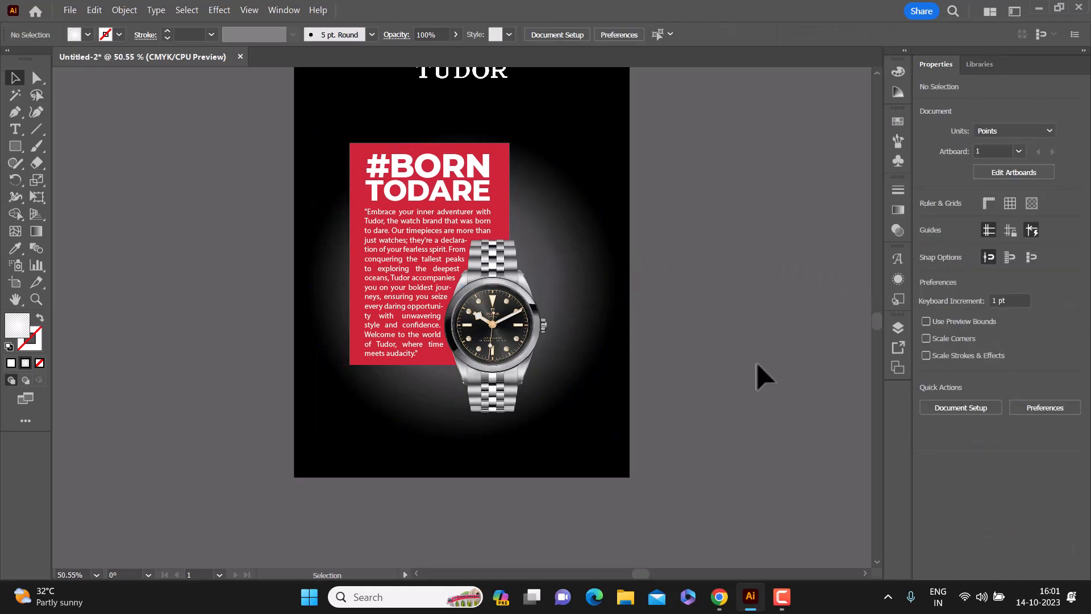
Step: Enlarge the Tudor logo slightly and move it a little further down from the artboard's top edge
scroll(754, 359, up, 1)
scroll(755, 359, up, 4)
click(475, 211)
drag(462, 215, 461, 227)
click(550, 223)
scroll(735, 233, down, 3)
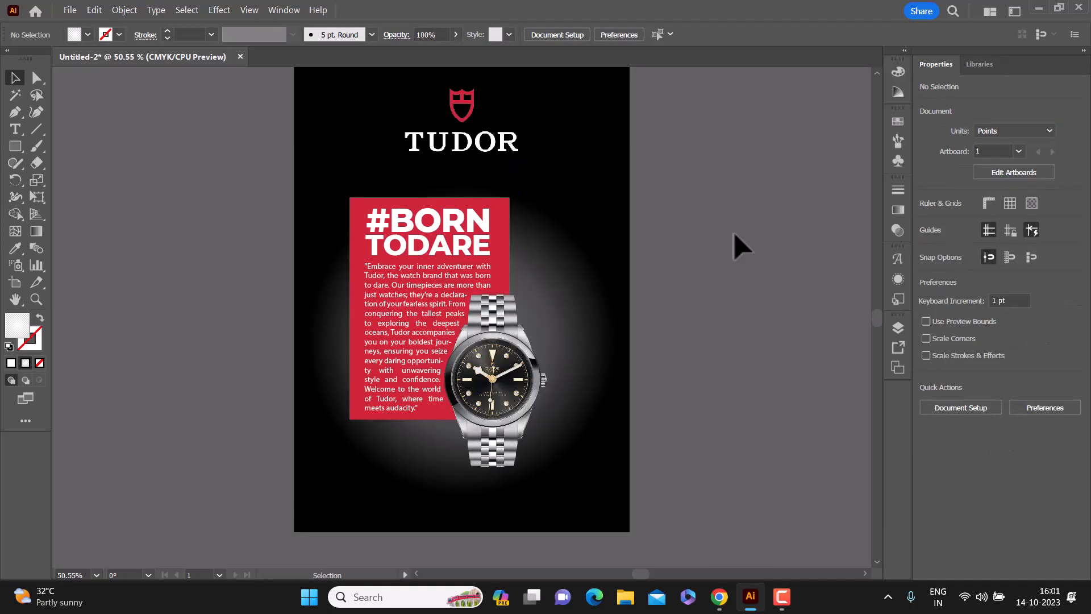